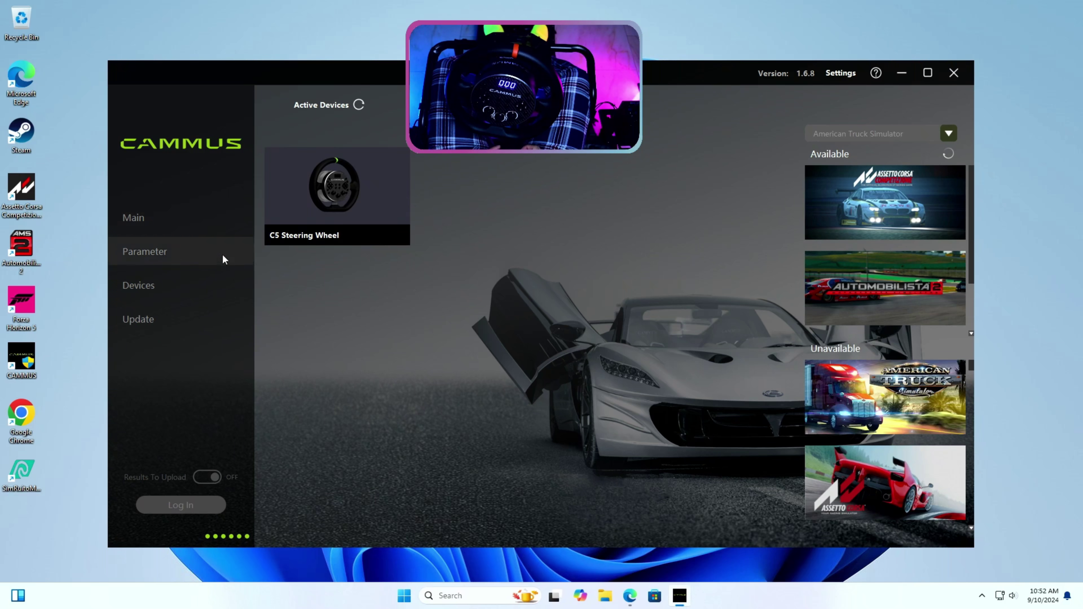
- Read the firmware versions on the Devices and Update pages, then close the CAMMUS window
click(191, 288)
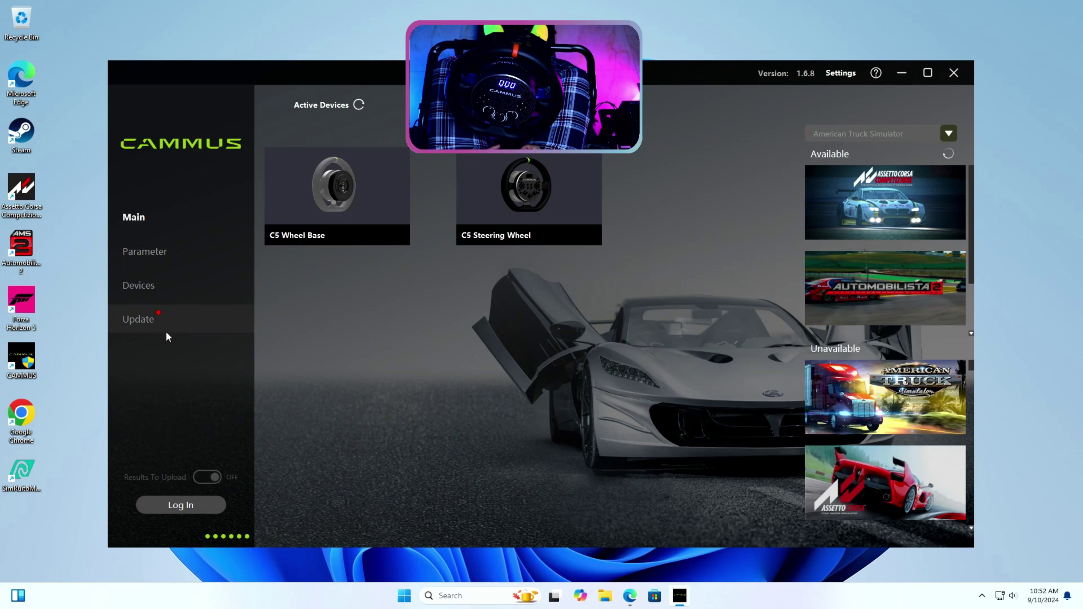
click(168, 321)
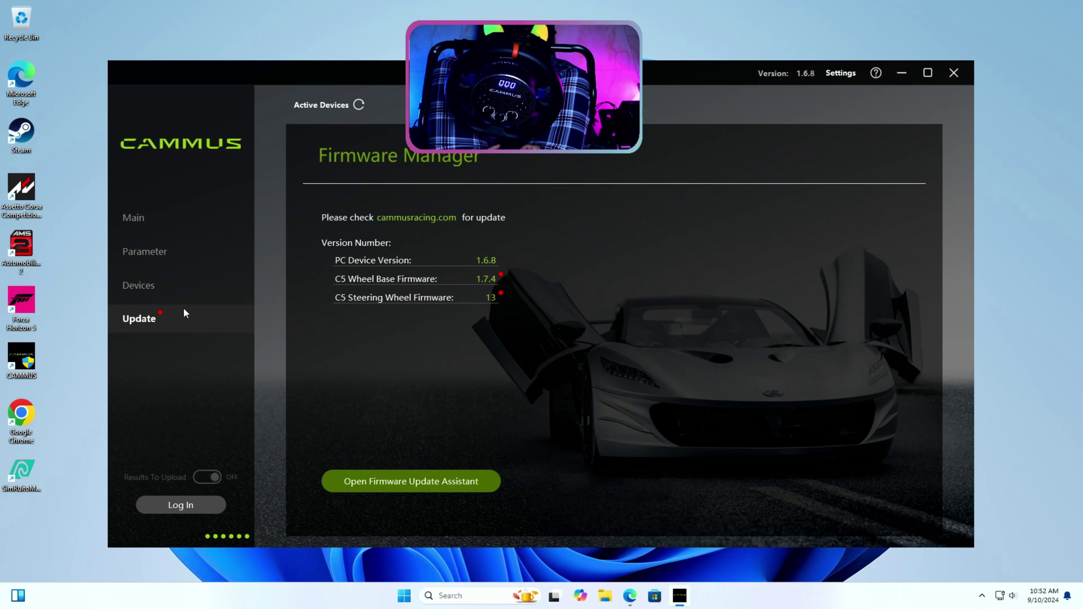
click(178, 293)
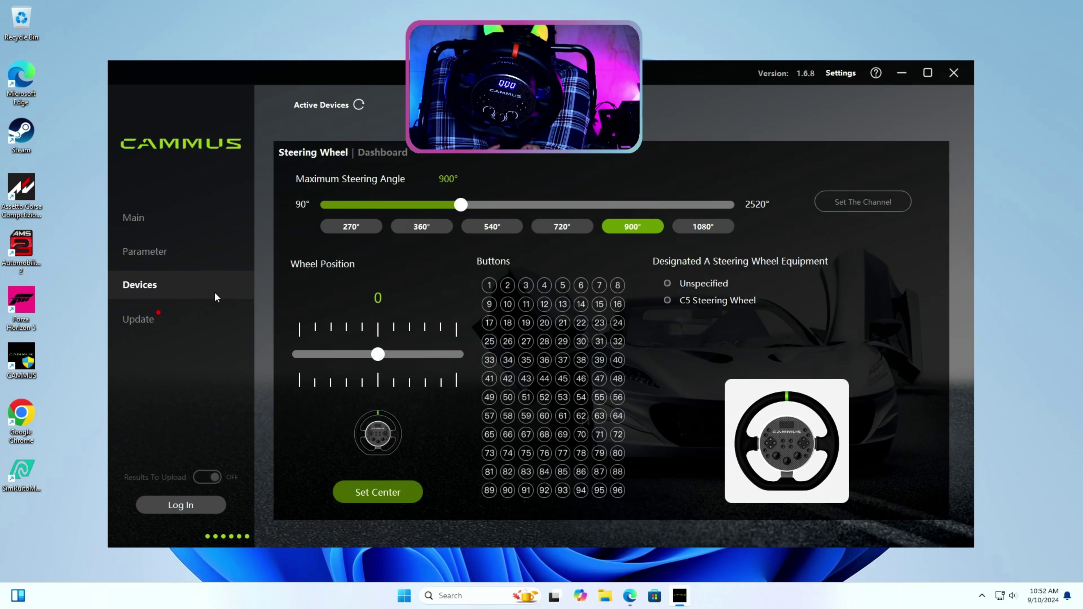
click(954, 73)
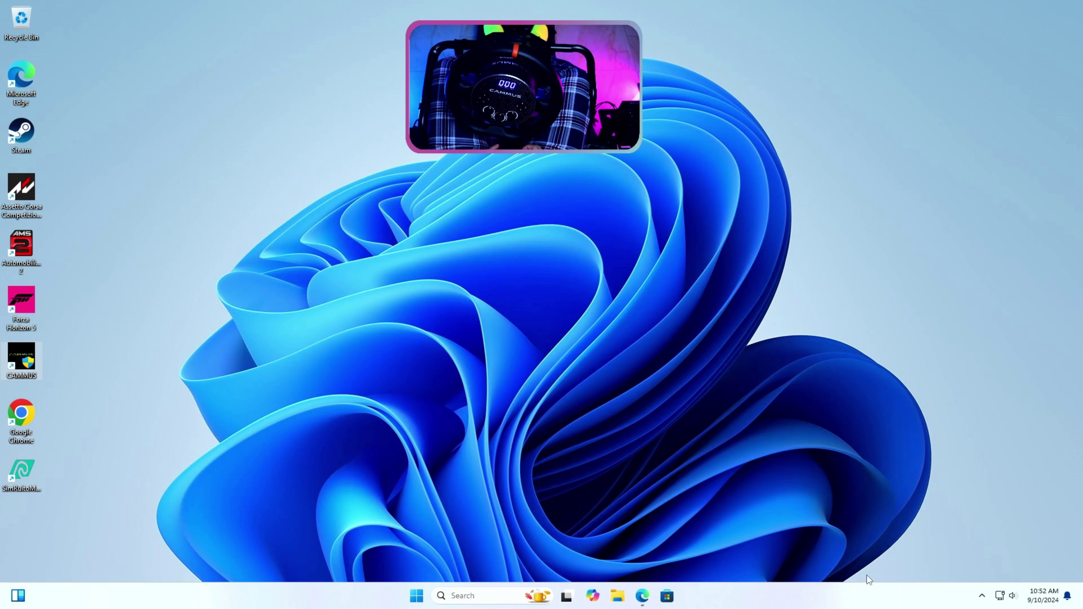
- Reopen CAMMUS with the tray icon's Show option, go to Main, and restore the window size
click(983, 596)
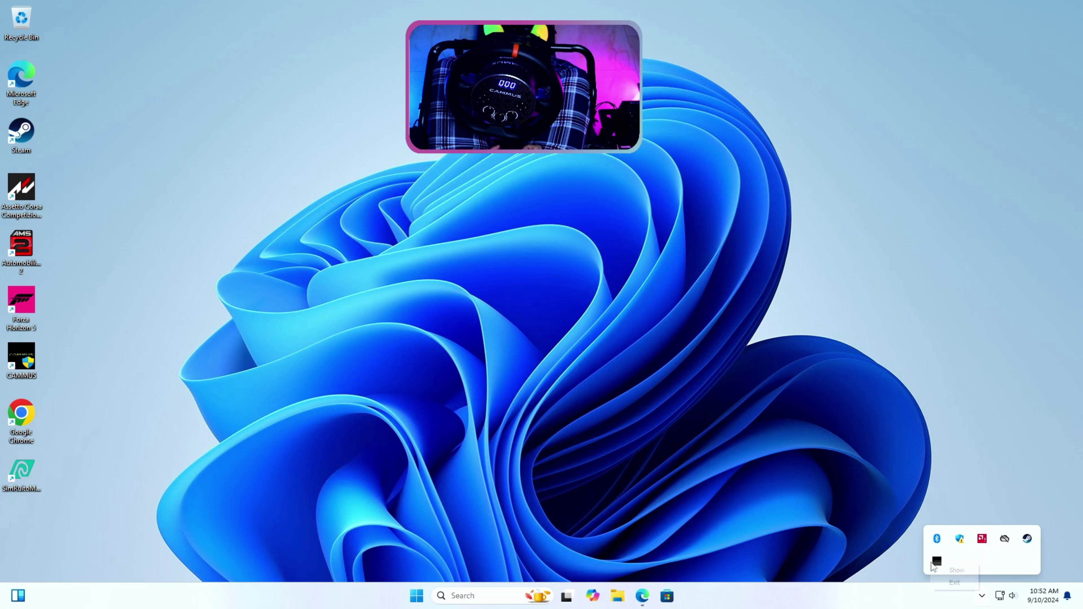
right_click(936, 564)
click(950, 572)
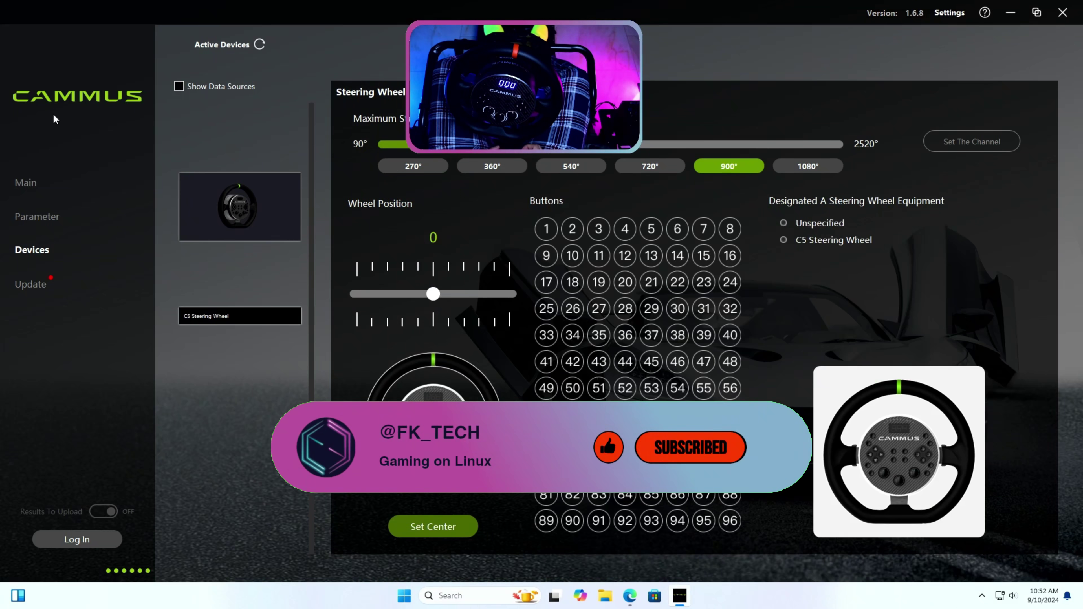
click(42, 179)
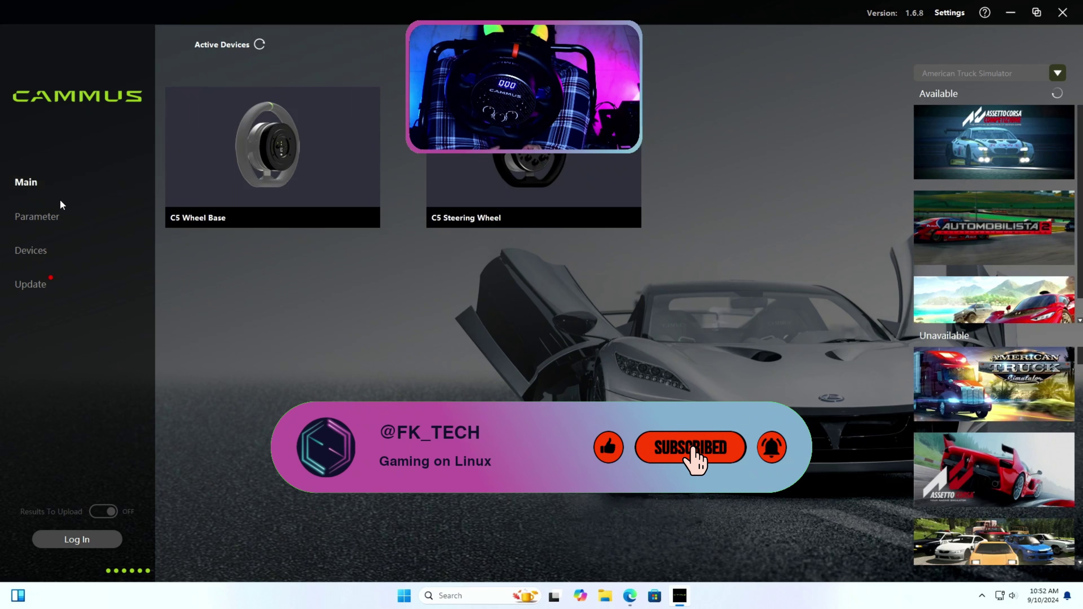
double_click(646, 13)
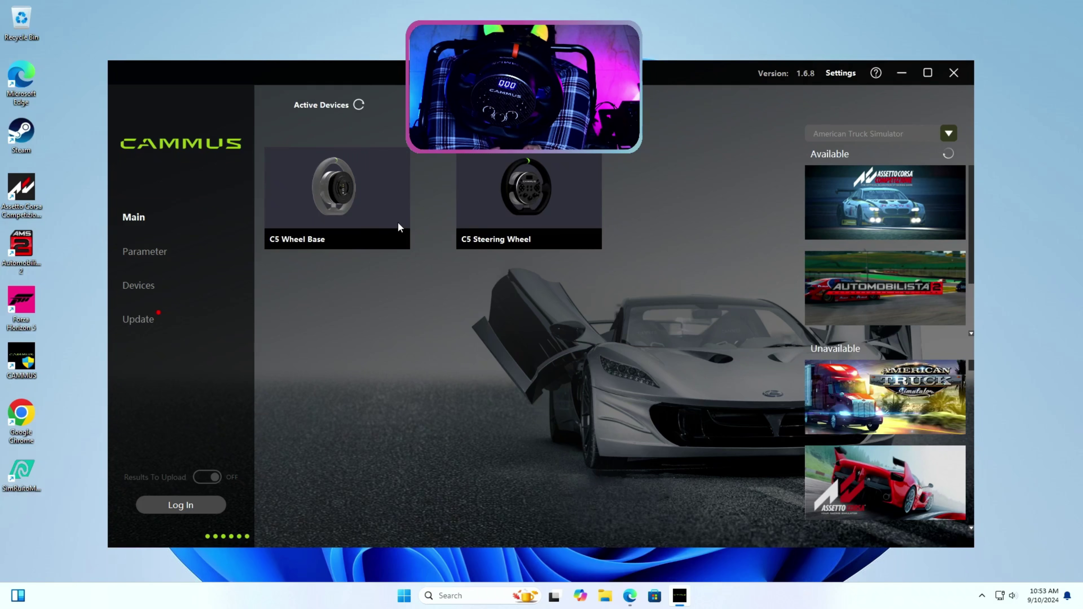
- Open the Update page listing wheel base firmware 1.7.4 and steering wheel firmware 13
click(181, 252)
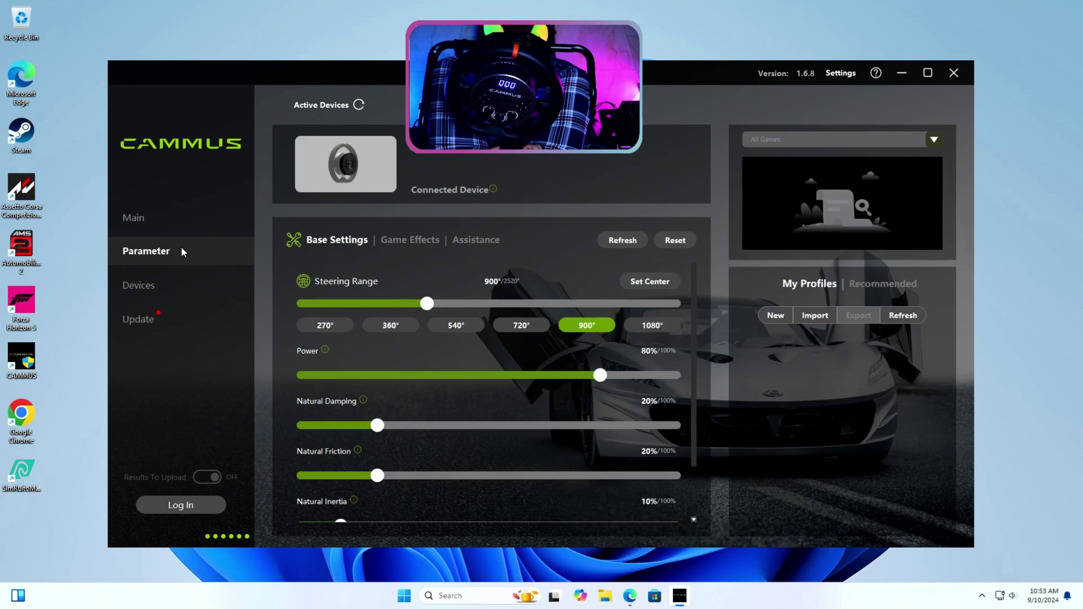
click(172, 285)
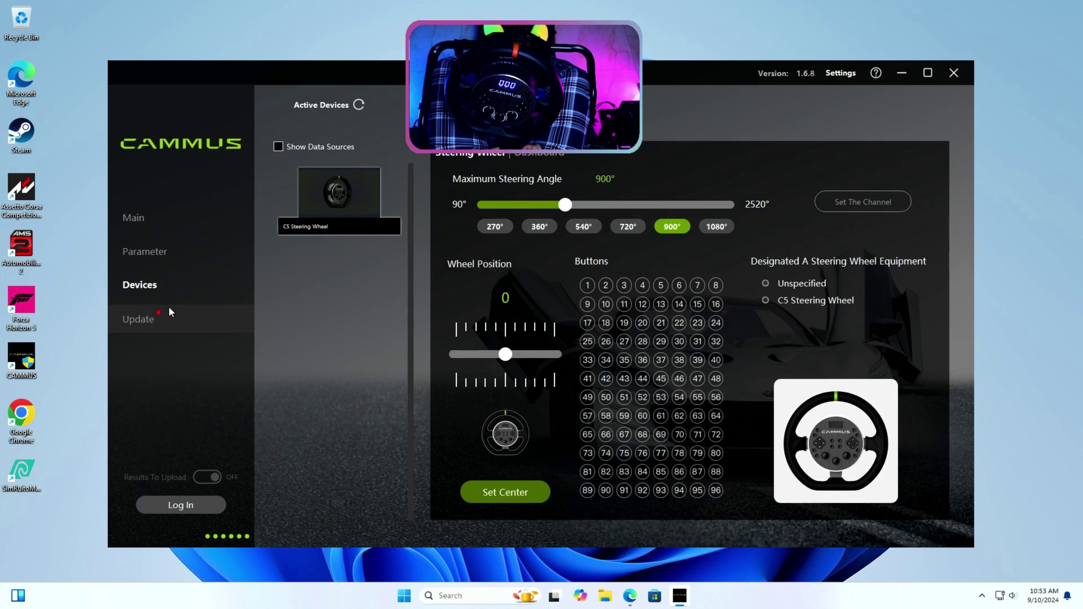
click(169, 313)
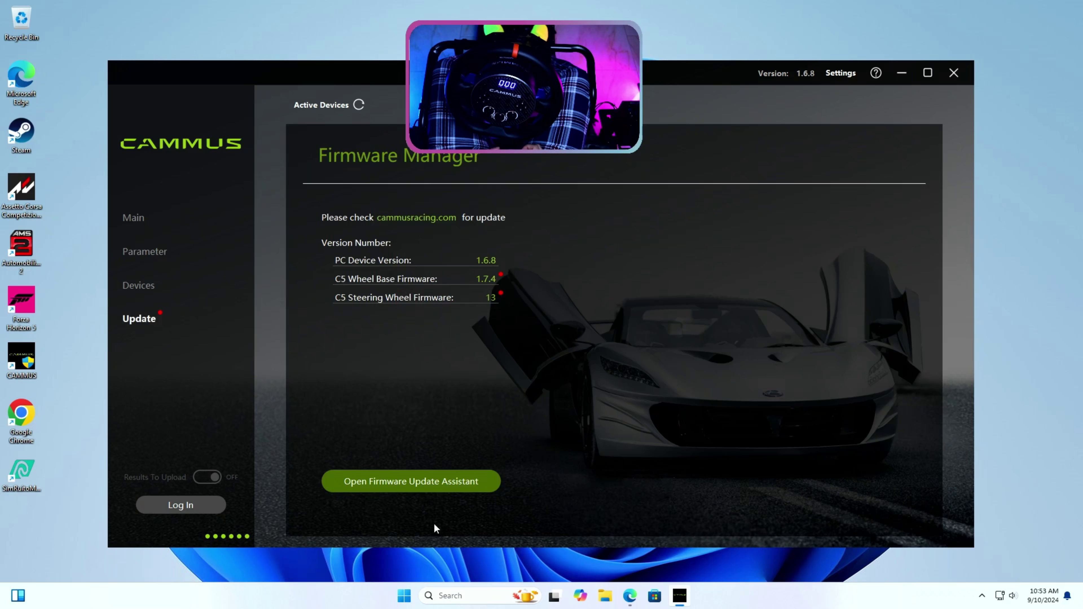
- Run the firmware update assistant to show latest versions 1.7.5 and 018, after briefly checking Settings
click(444, 479)
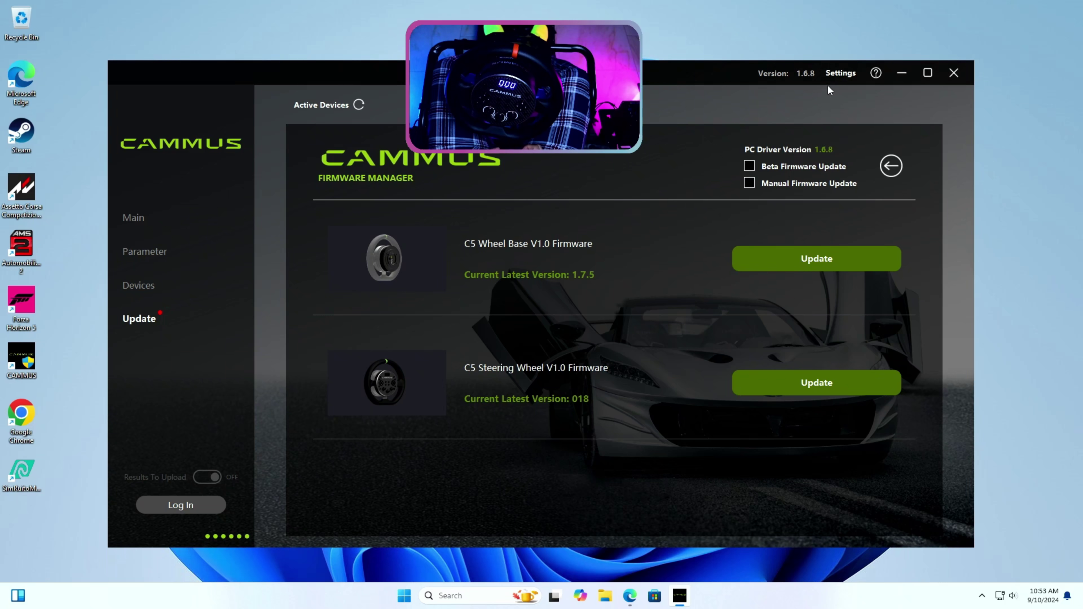
click(837, 75)
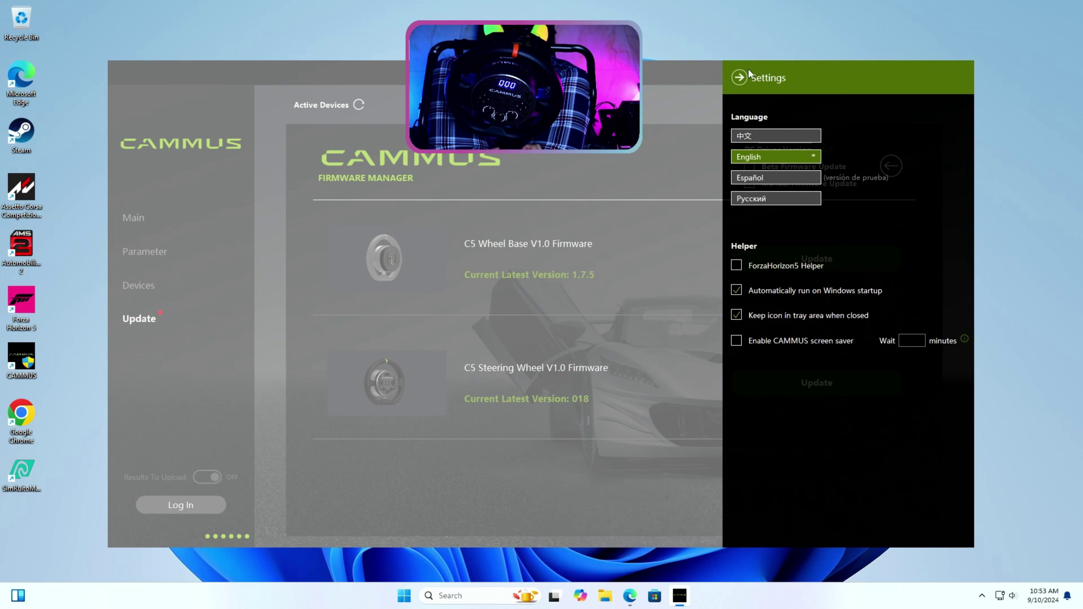
click(737, 77)
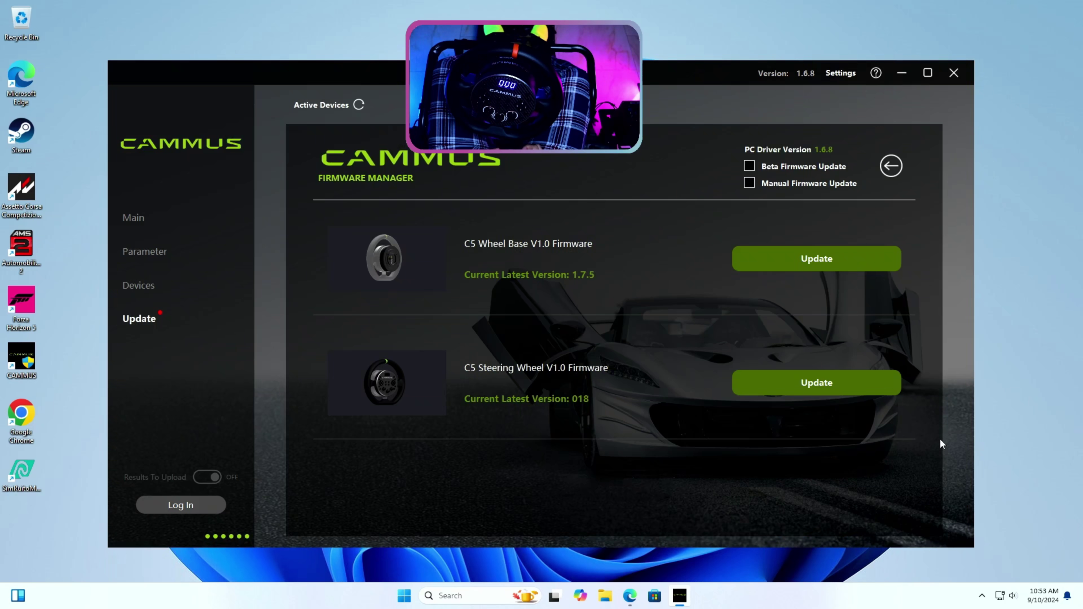
- Exit CAMMUS from its system tray icon and dismiss the hidden-icons flyout
click(983, 596)
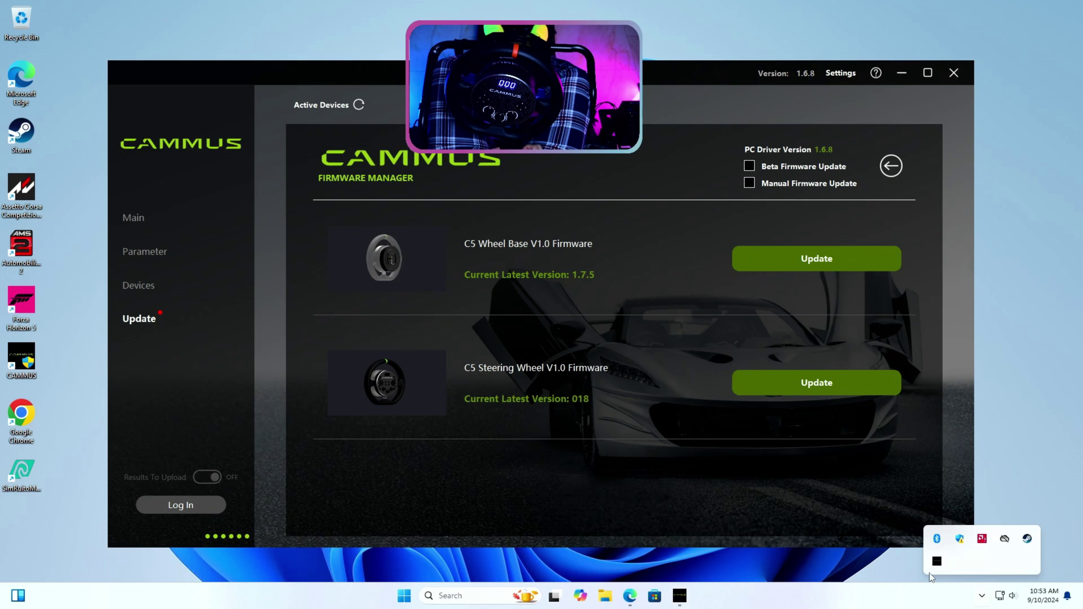
right_click(945, 563)
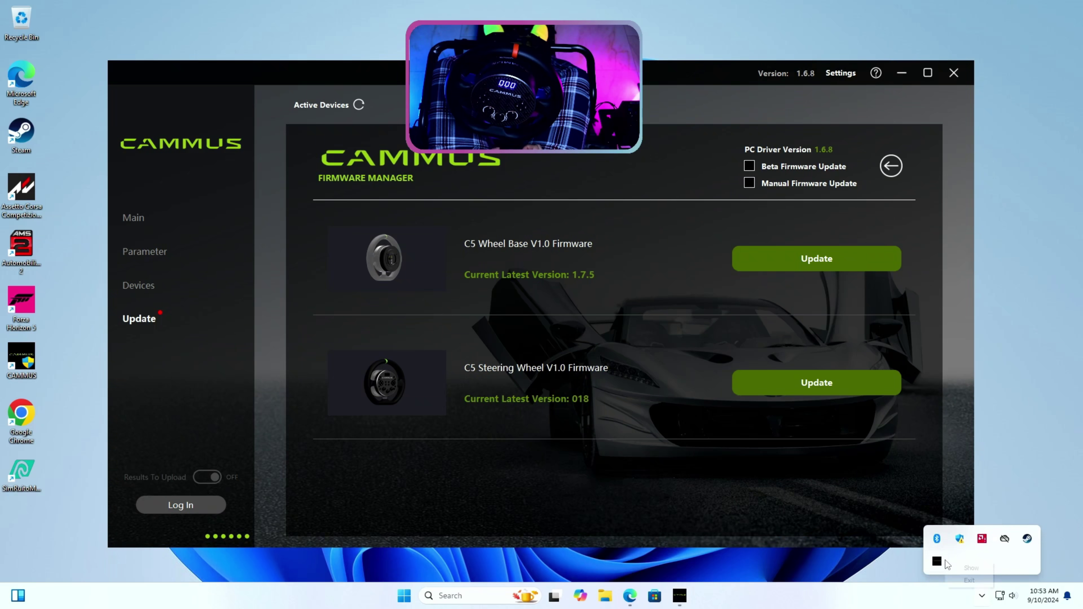
click(957, 581)
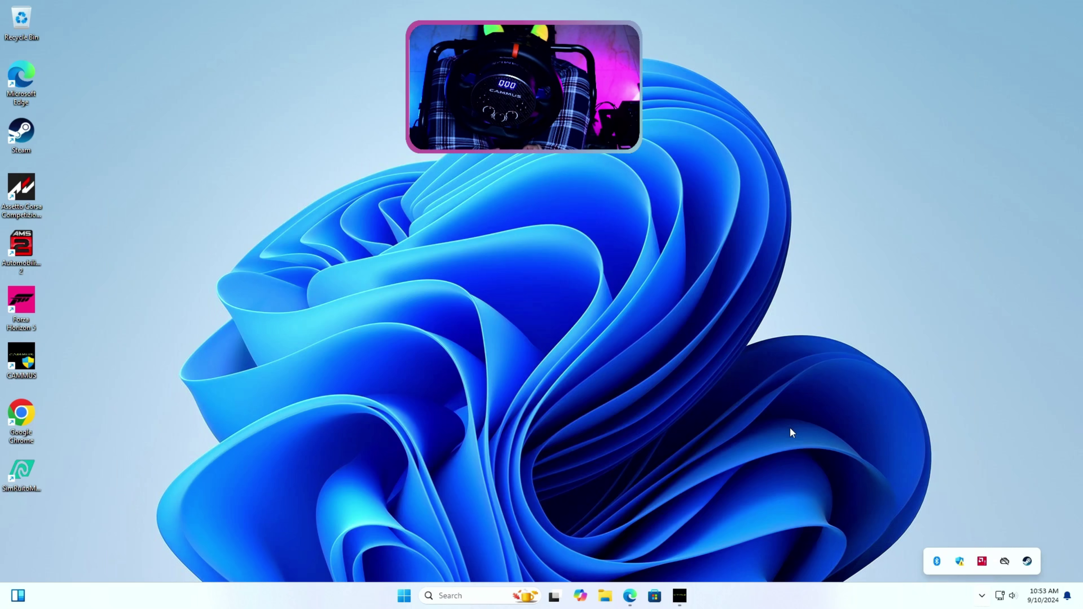
click(167, 391)
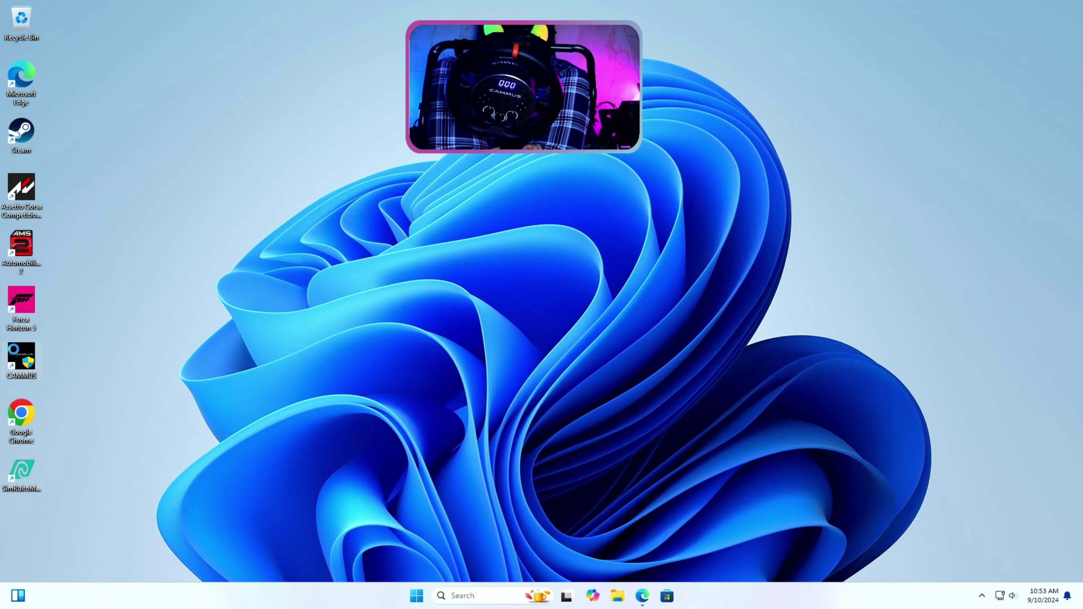
- Check the desktop shortcut's target C:\CAMMUS\CAMMUS.exe and open its file location
right_click(11, 353)
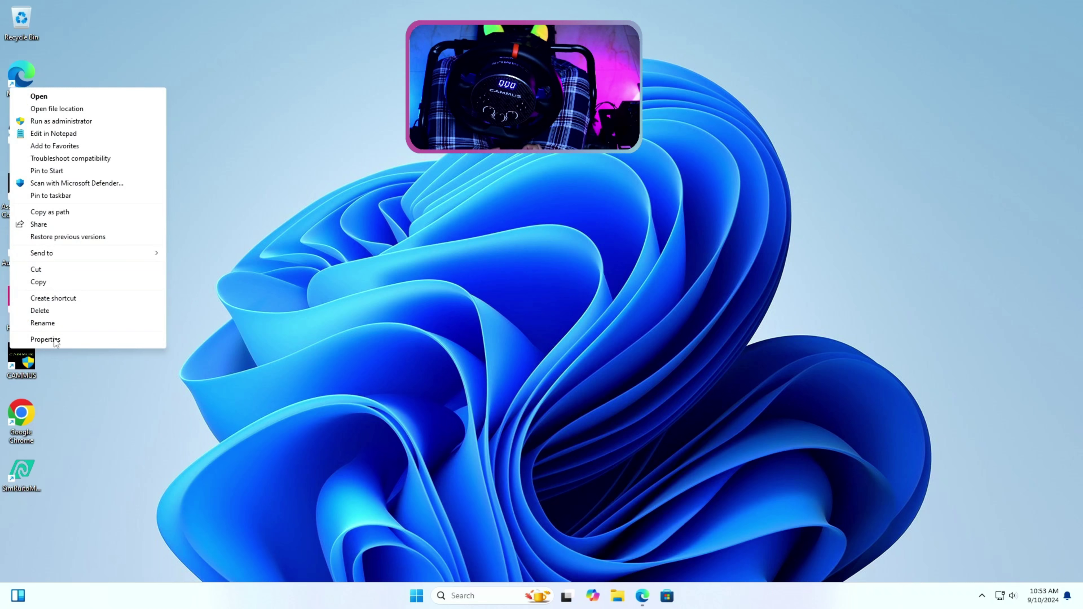
click(45, 339)
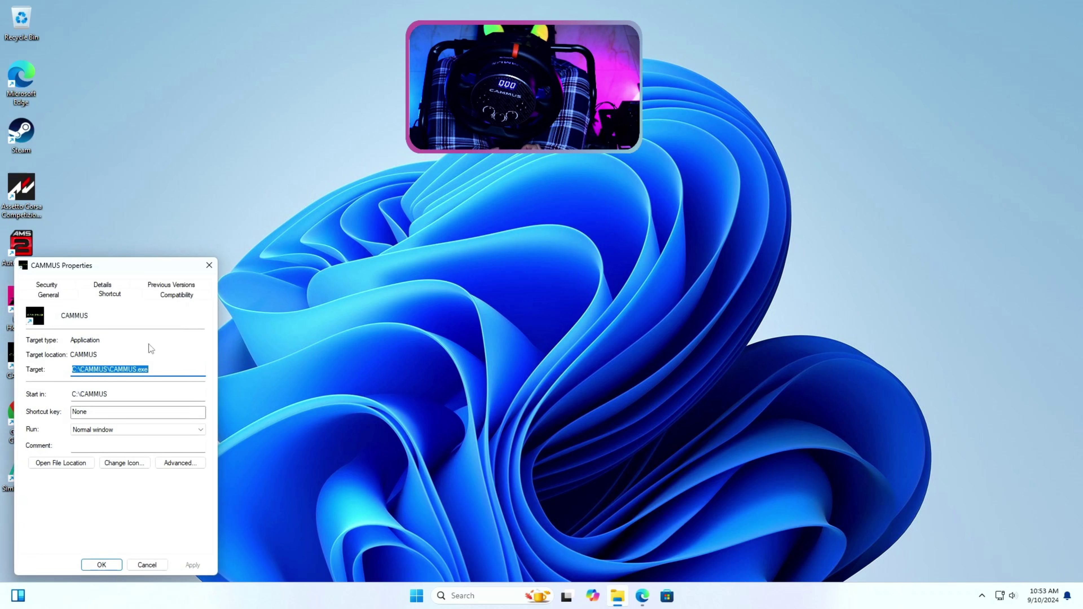
click(156, 369)
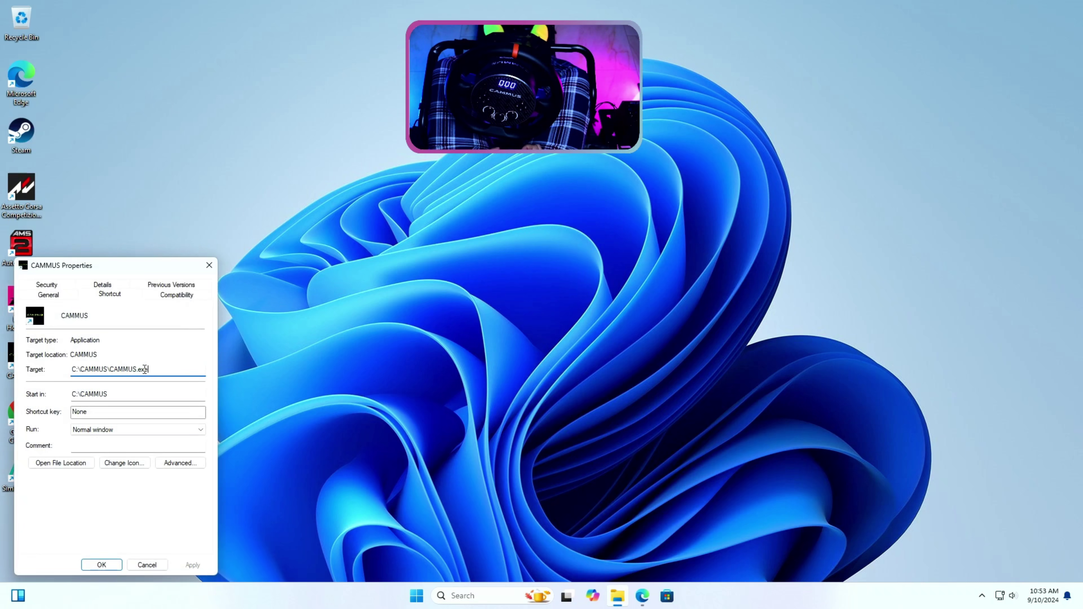
drag(145, 369, 50, 379)
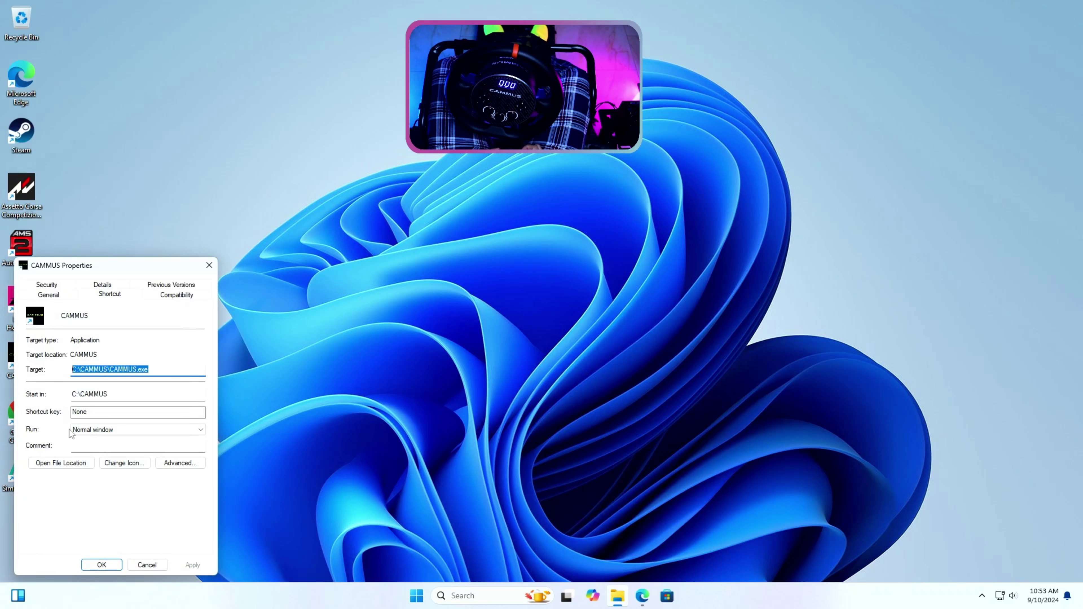
click(62, 464)
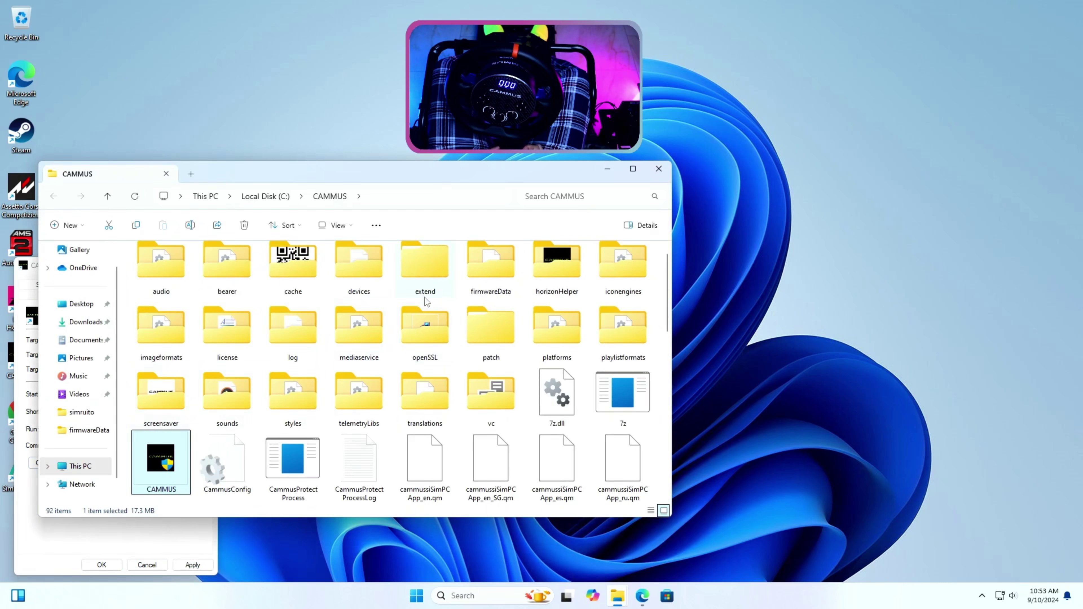
- Browse the 77 .dfu files in firmwareData, then go back to C:\CAMMUS
click(469, 265)
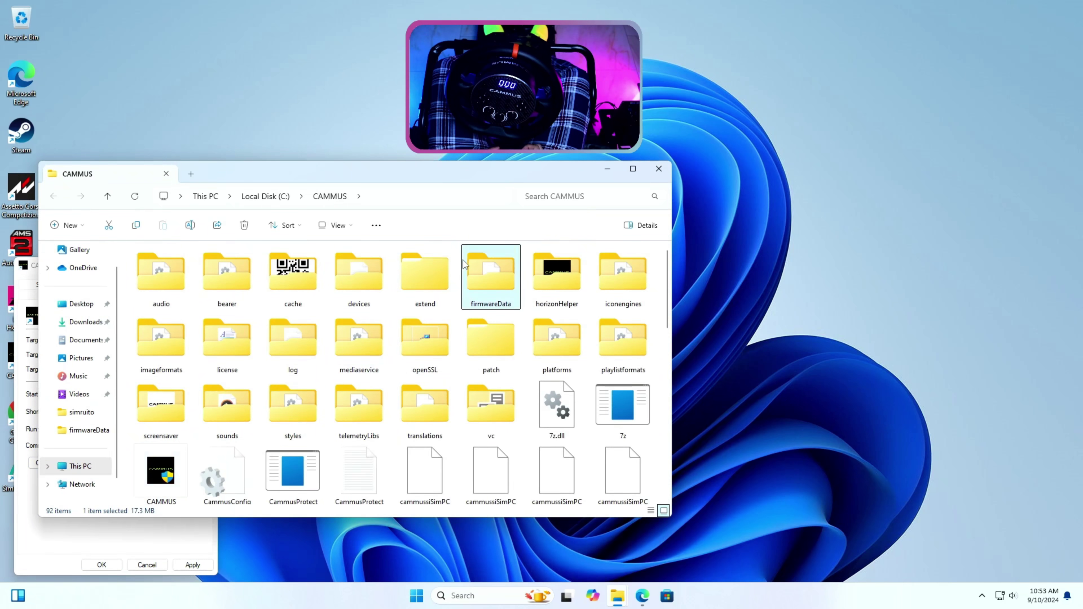
key(Right)
double_click(482, 266)
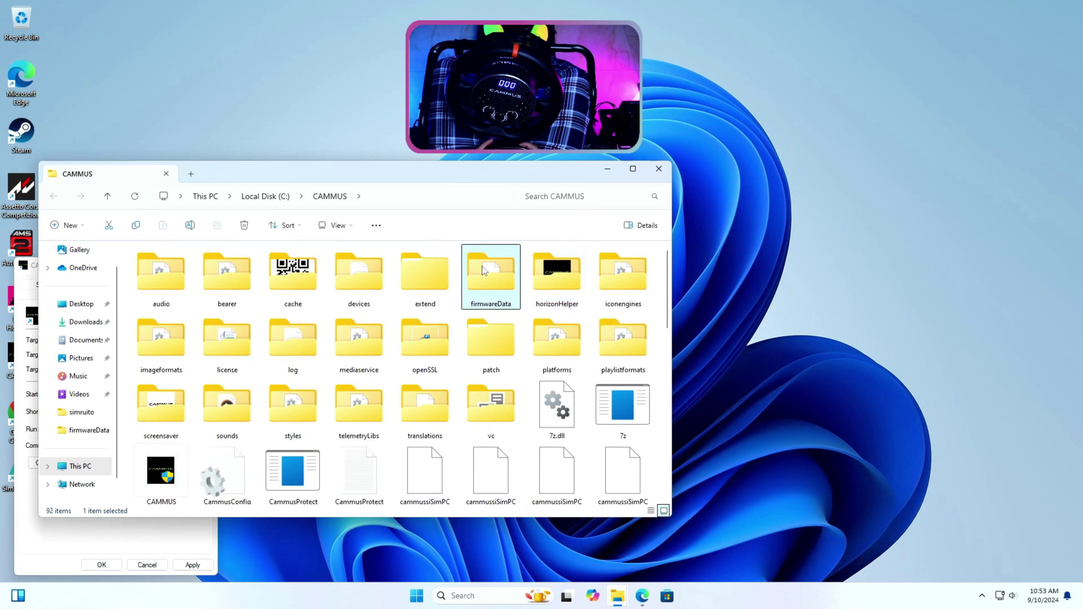
key(Down)
key(Down)
key(Down)
key(Down)
key(Down)
key(Down)
key(Down)
key(Down)
key(Down)
key(Down)
key(Down)
key(Down)
key(Down)
key(Down)
key(Down)
key(Down)
key(Down)
key(Down)
key(Down)
key(Down)
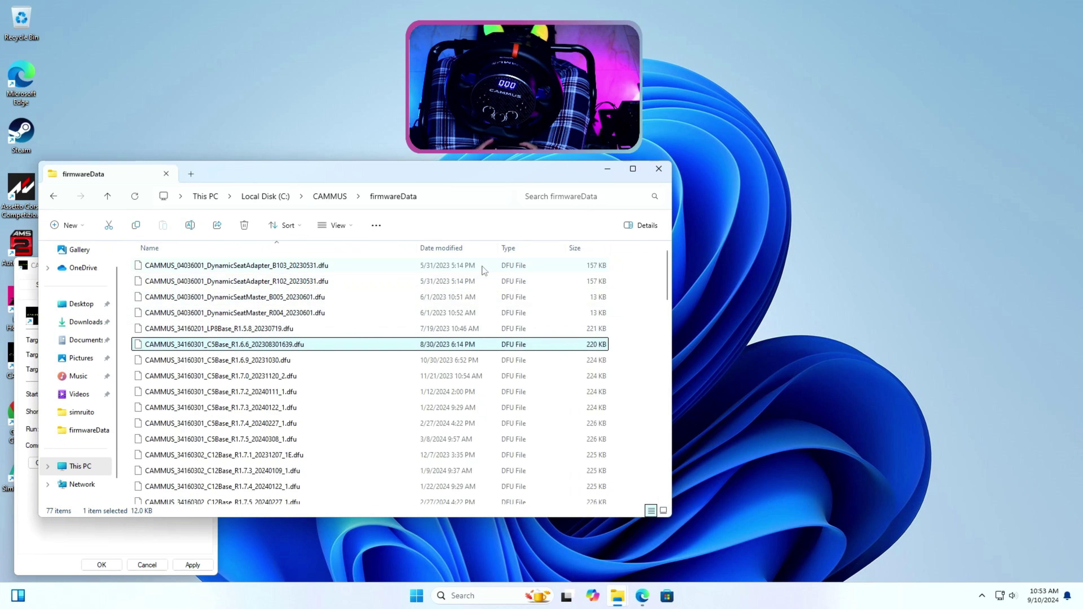
key(Down)
key(Down)
key(Down)
key(Down)
key(Down)
key(Down)
key(Down)
key(Down)
key(Down)
key(Down)
key(Down)
key(Down)
key(Down)
key(Down)
key(Down)
key(Down)
key(Down)
key(Down)
key(Down)
key(Down)
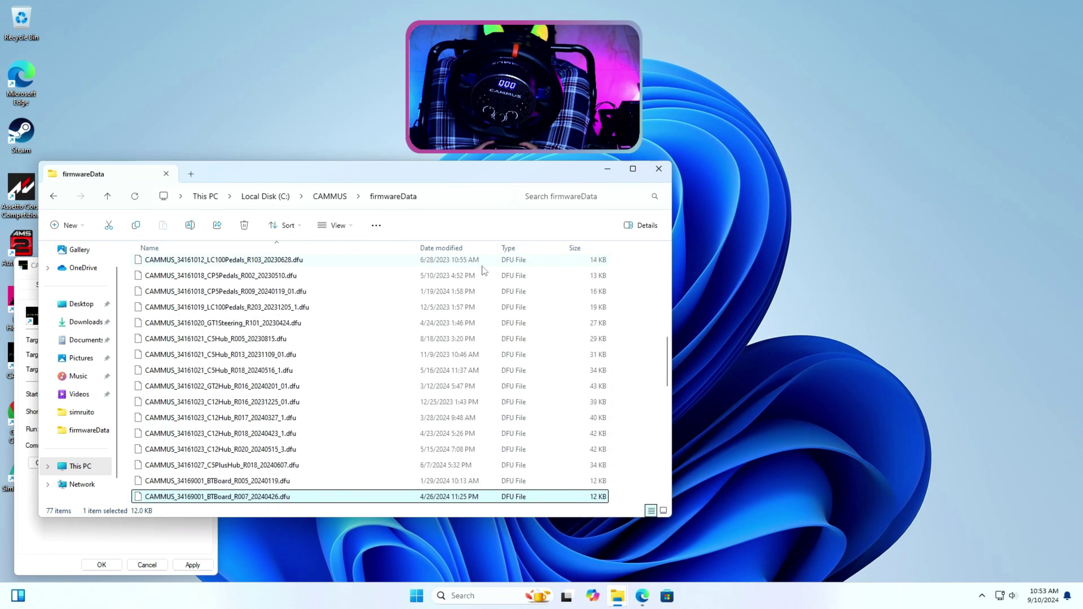
key(Down)
key(Down)
key(Down)
key(Down)
key(Down)
key(Down)
key(Down)
key(Down)
key(Down)
key(Down)
key(Down)
key(Down)
key(Down)
key(Down)
key(Down)
key(Down)
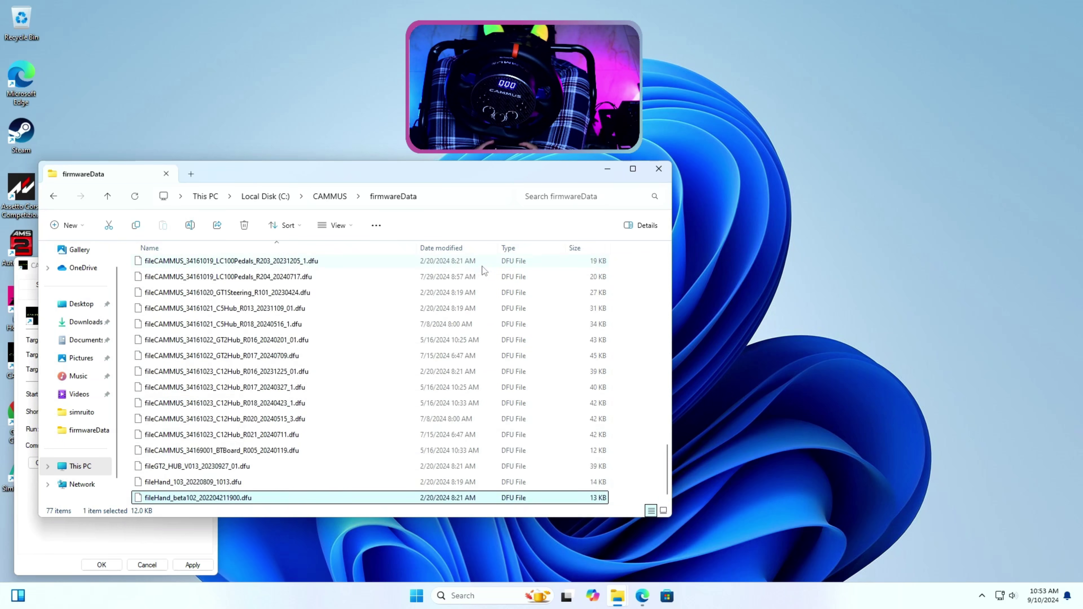
key(Up)
key(Up)
key(Up)
key(Up)
key(Up)
key(Up)
key(Up)
key(Up)
key(Up)
key(Up)
key(Up)
key(Up)
key(Up)
key(Up)
key(Up)
key(Up)
key(Up)
key(Up)
key(Up)
key(Up)
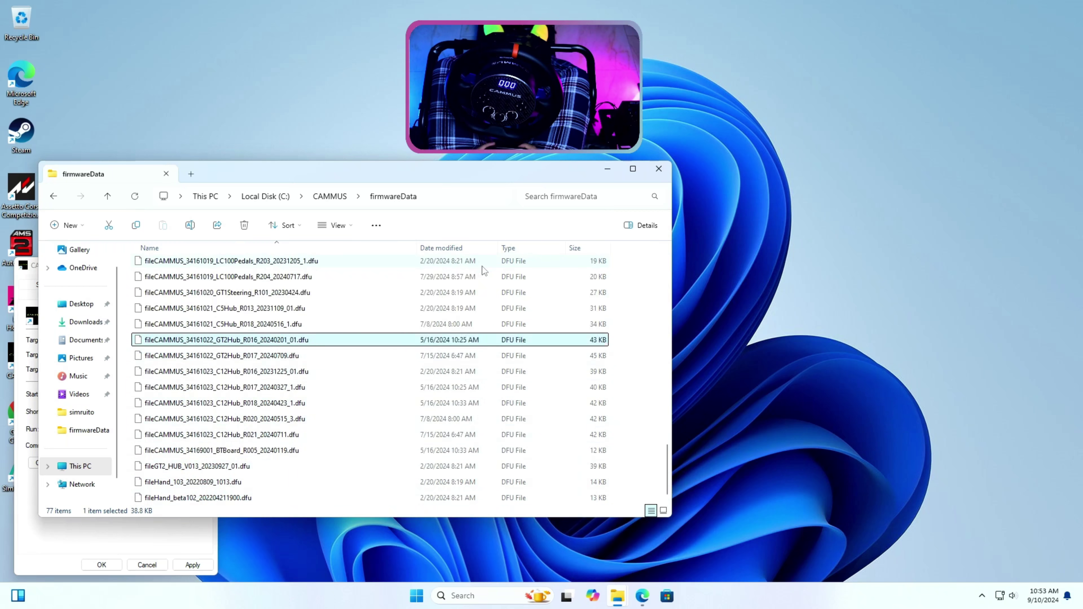
key(Up)
key(Up)
key(Up)
key(Up)
key(Up)
key(Up)
key(Up)
key(Up)
key(Up)
key(Up)
key(Up)
key(Up)
key(Up)
key(Up)
key(Up)
key(Up)
key(Up)
key(Up)
key(Up)
key(Up)
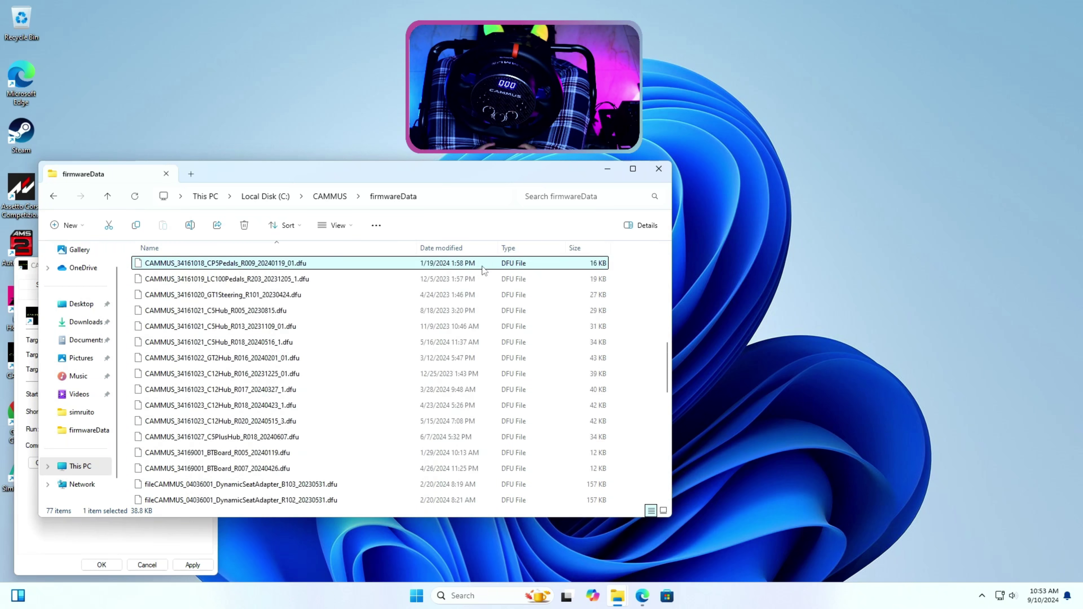
key(Up)
key(Up)
key(Up)
key(Up)
key(Up)
key(Up)
key(Up)
key(Up)
key(Up)
key(Up)
key(Up)
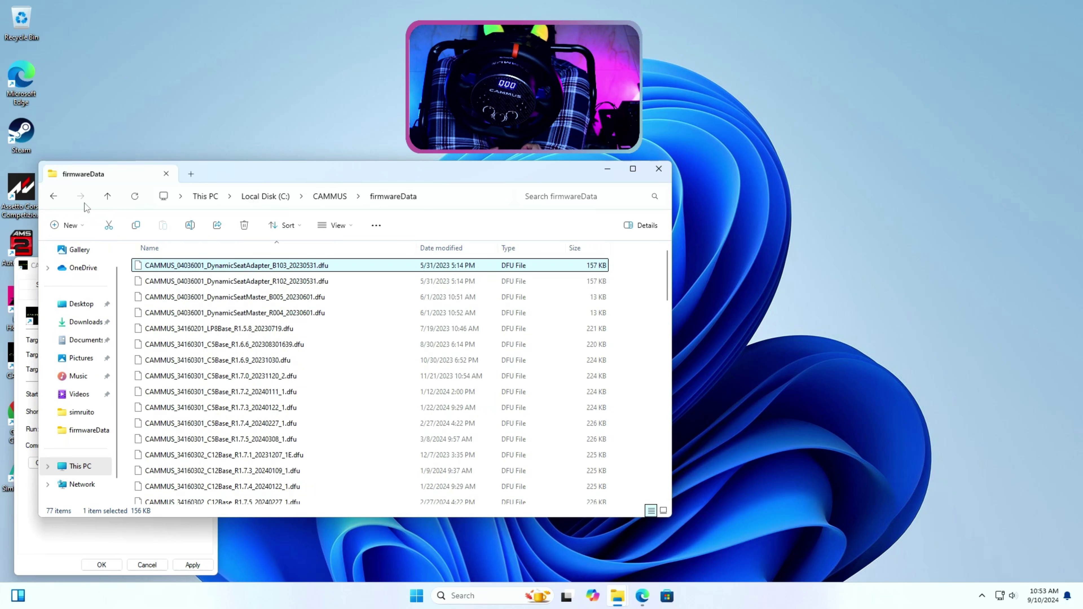
click(55, 197)
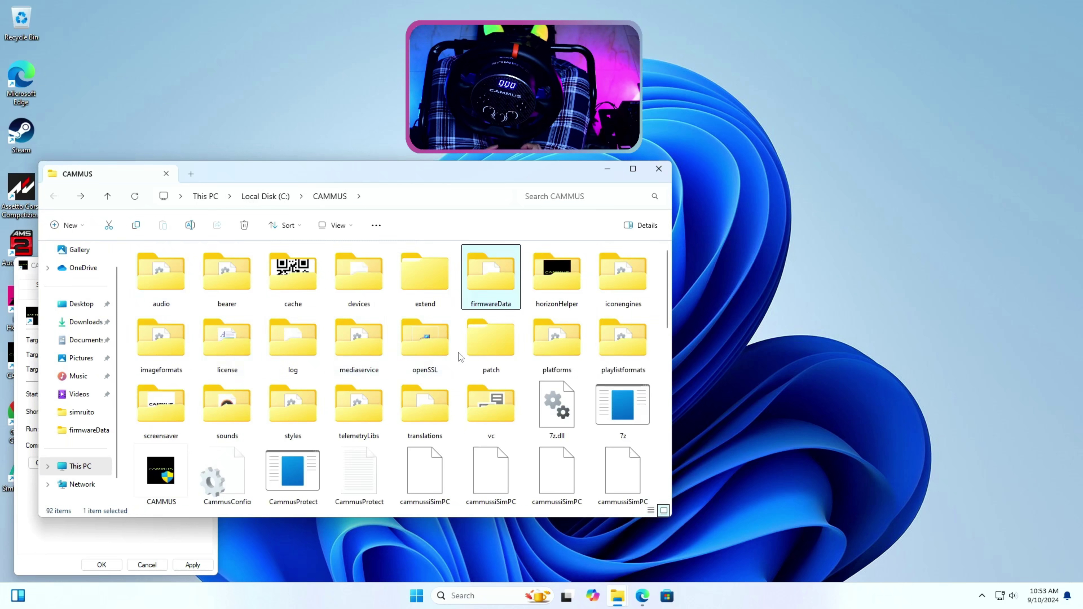
- Move down the C:\CAMMUS file list until rootDemo comes into view
key(Down)
key(Down)
key(Down)
key(Down)
key(Down)
key(Down)
key(Down)
key(Down)
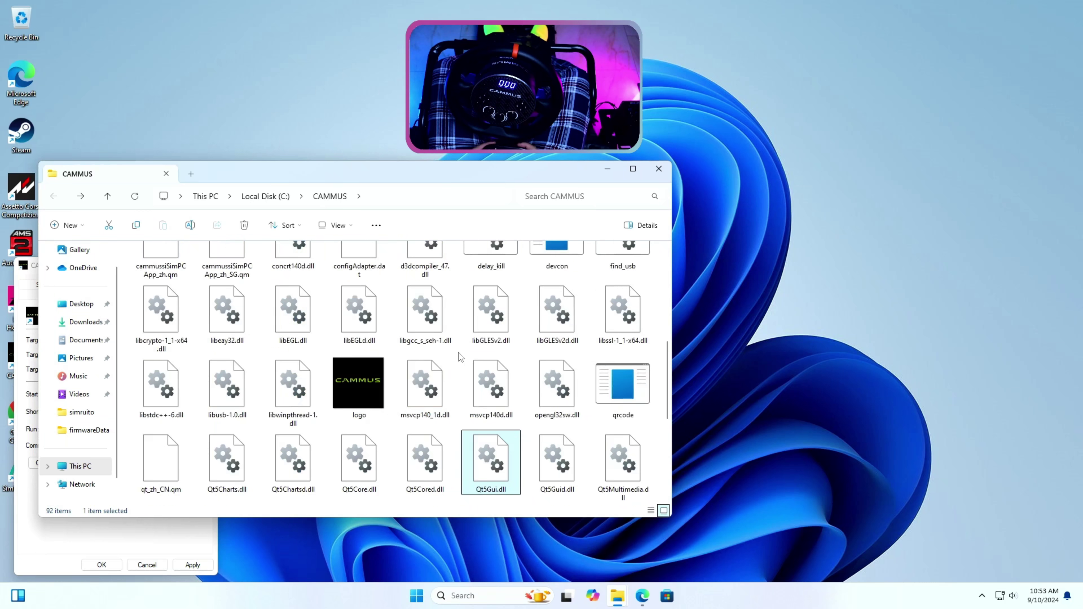
key(Down)
key(Down)
key(Down)
key(Down)
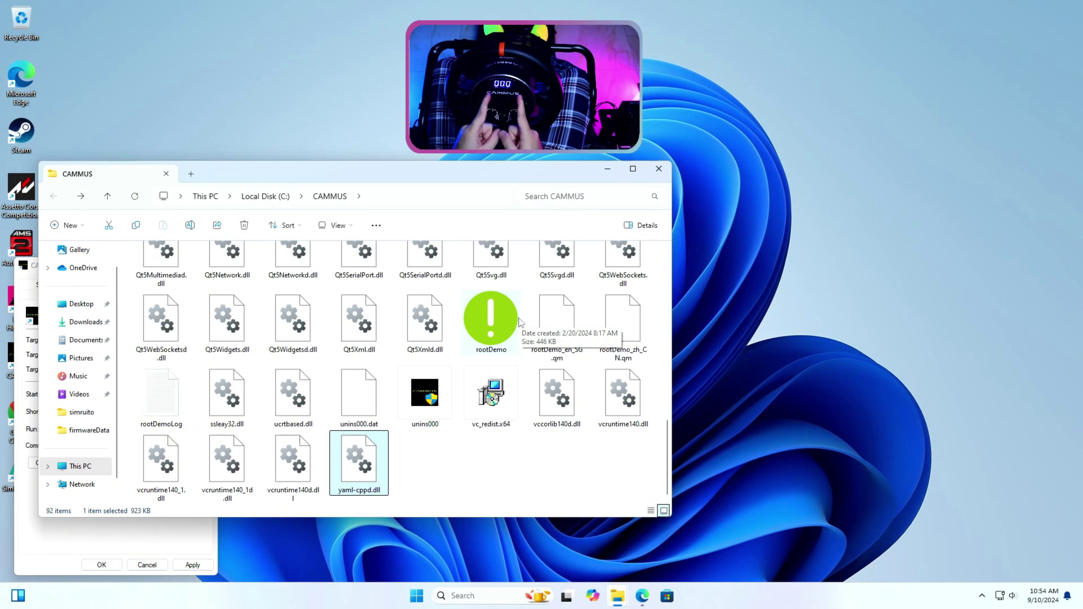
- Launch rootDemo and load CAMMUS_34160301_C5Base_R1.7.5_20240308_1.dfu from firmwareData
click(502, 333)
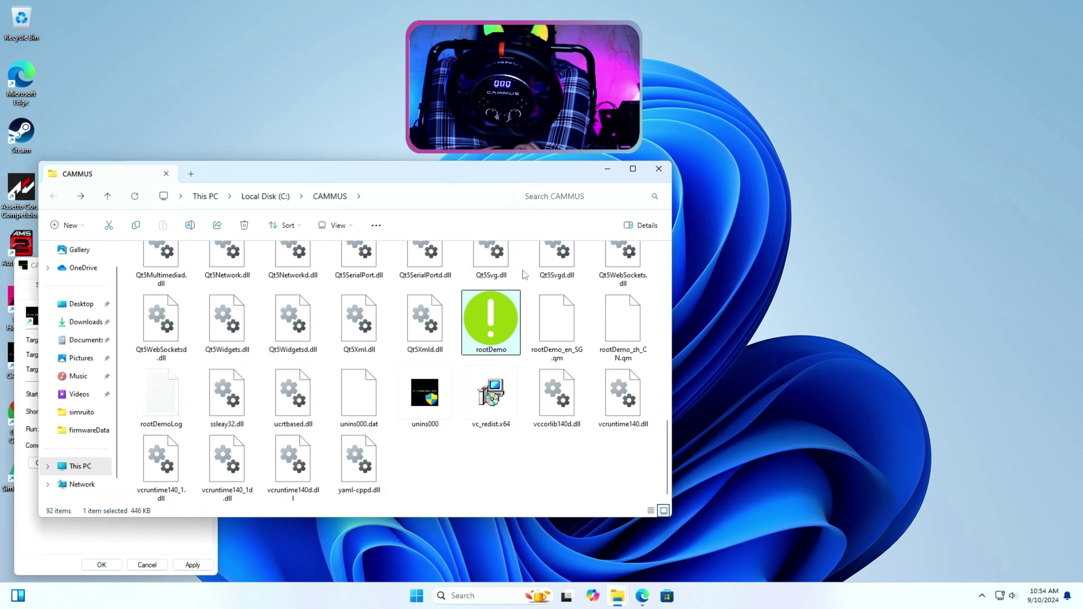
double_click(514, 308)
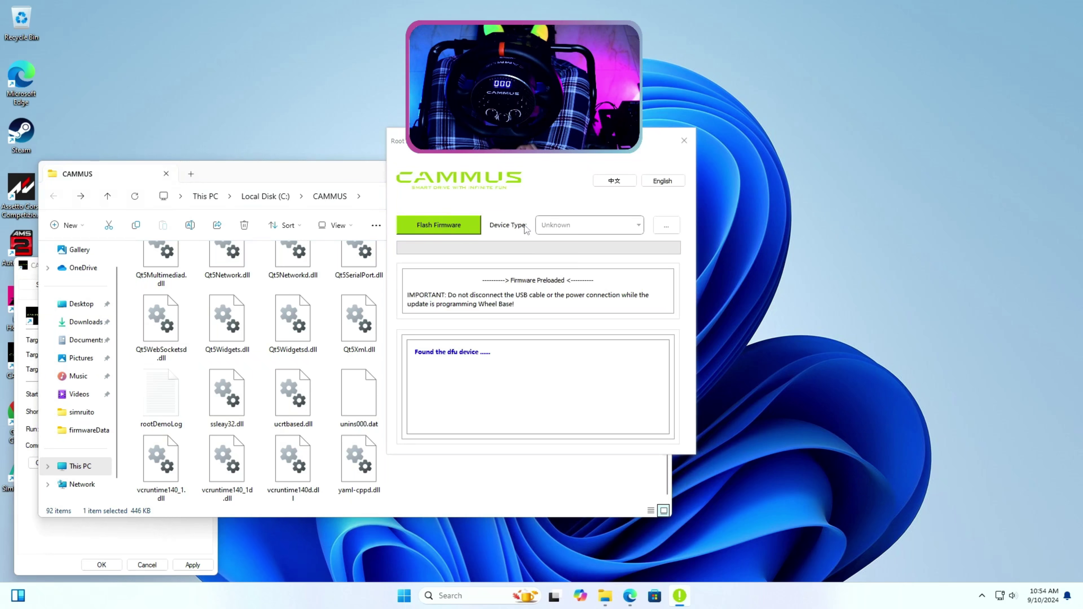
click(668, 226)
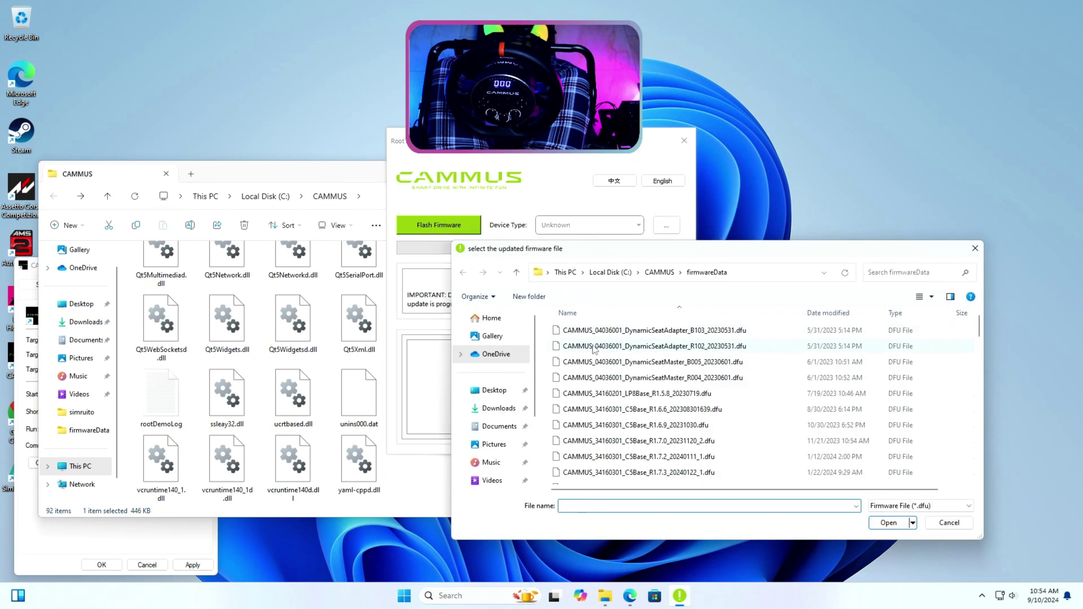
click(680, 445)
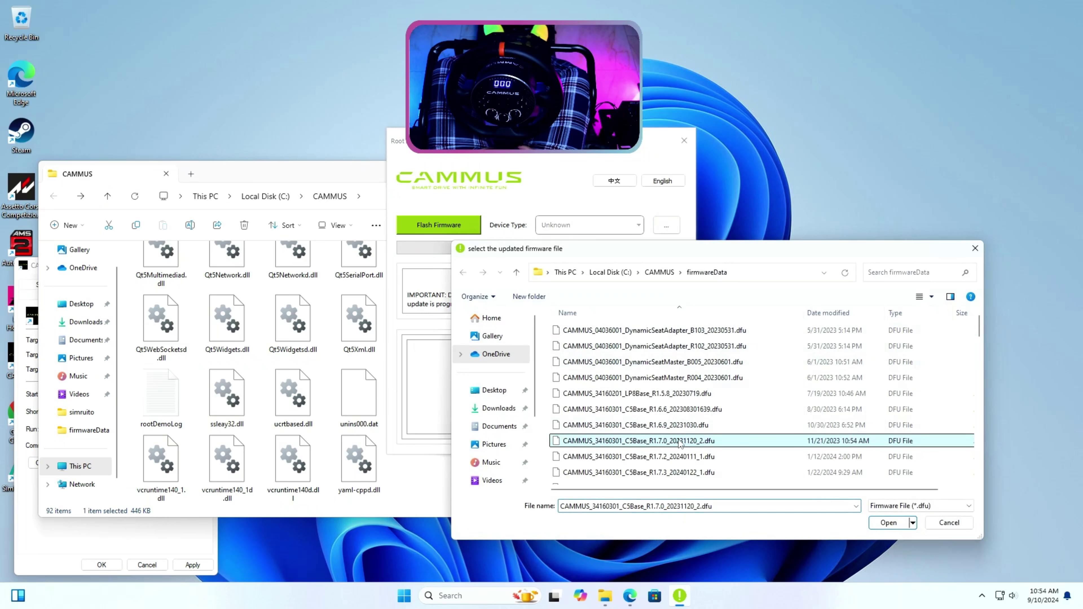
key(Down)
key(Down)
key(Down)
key(Down)
key(Down)
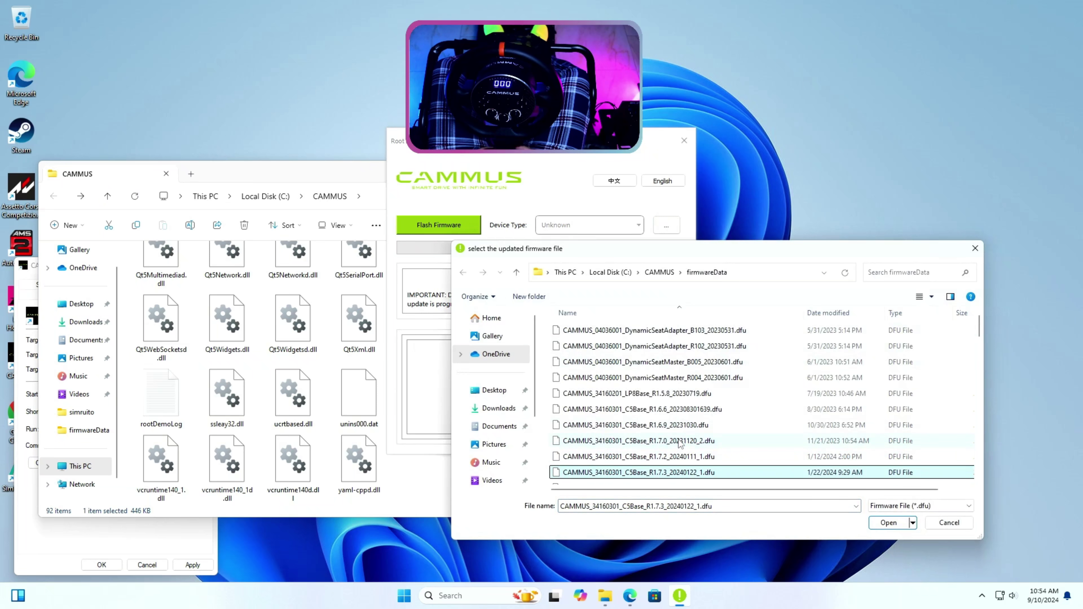
key(Down)
key(Down)
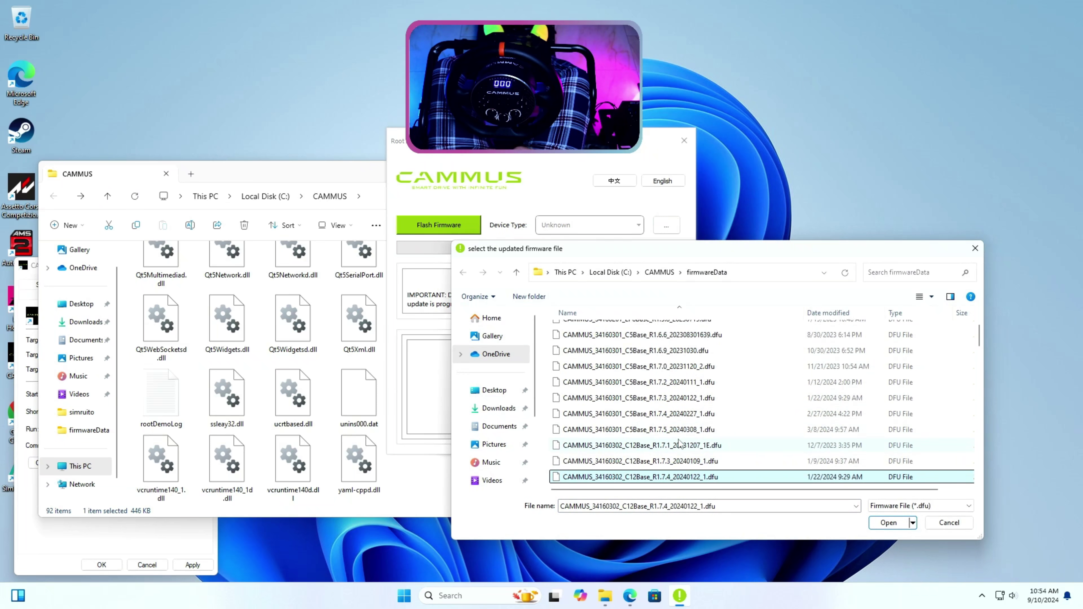
click(668, 429)
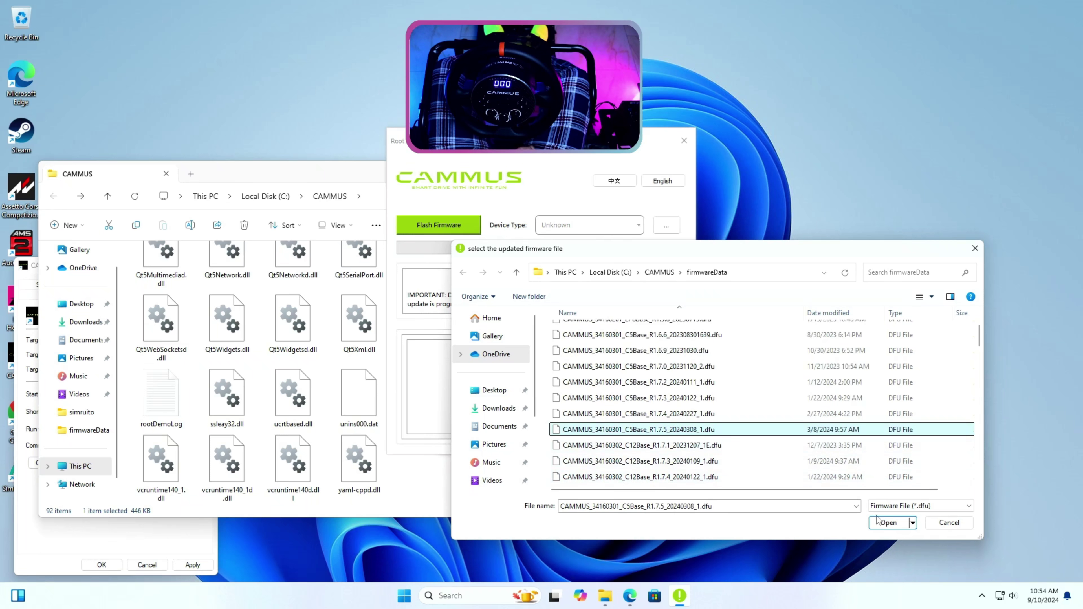
click(889, 523)
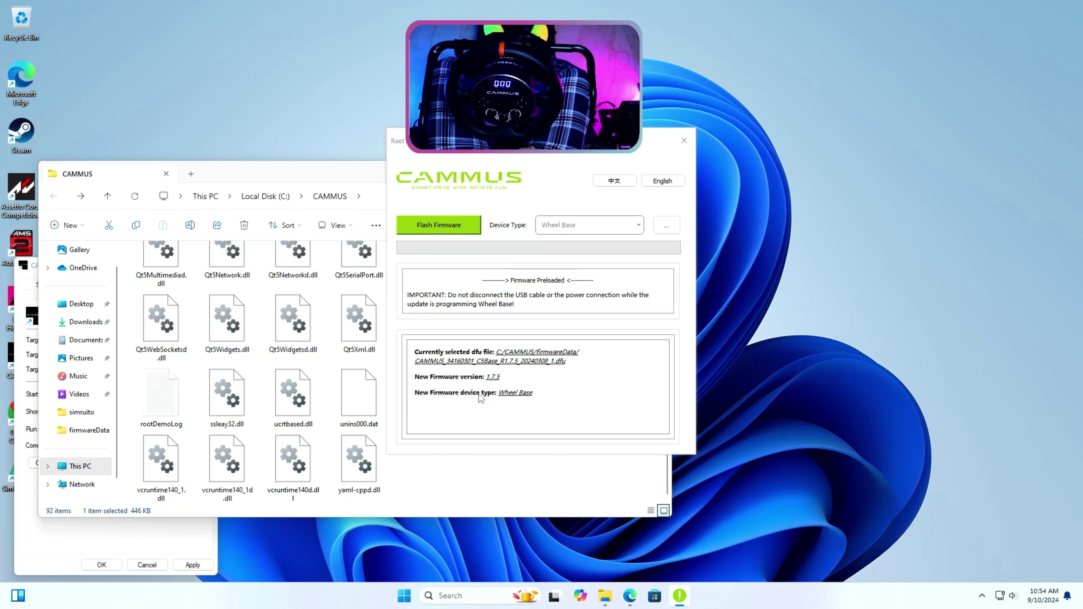
- Flash firmware 1.7.5 to the wheel base, then close Root Demo once it succeeds
click(438, 228)
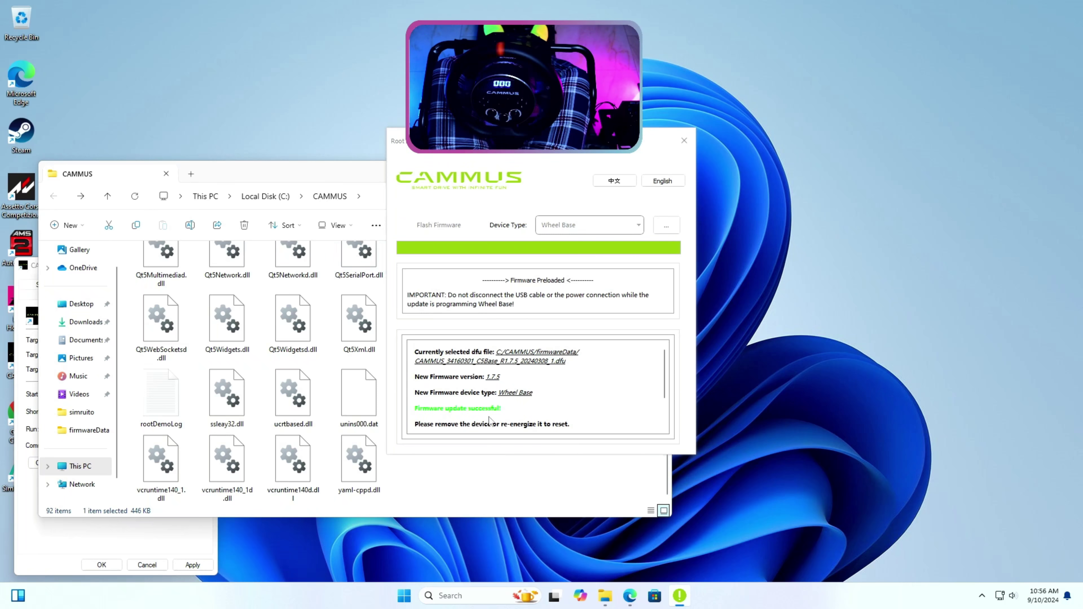
click(685, 141)
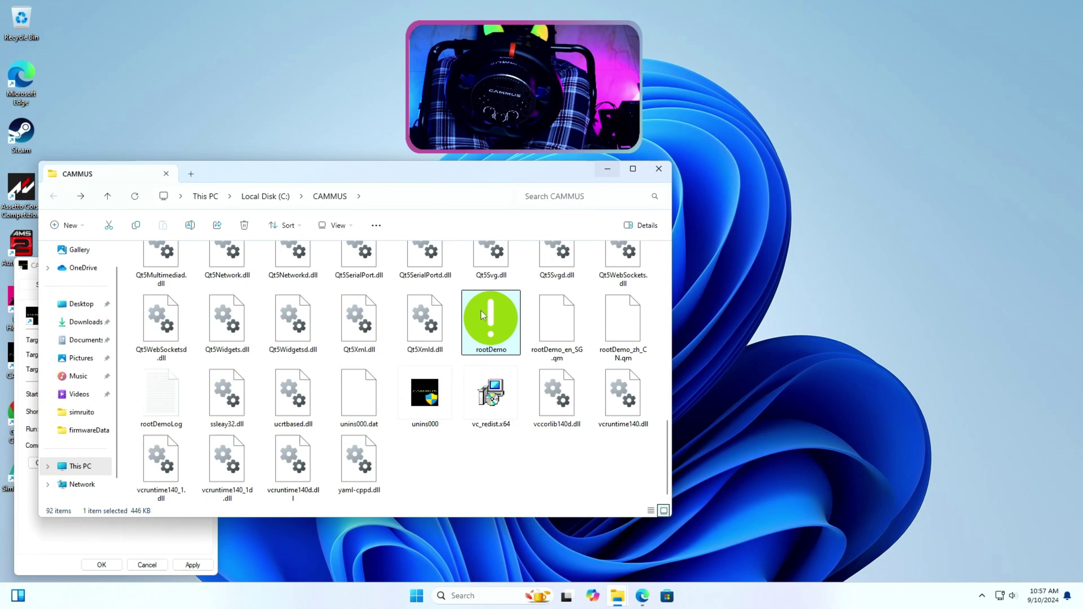
- Relaunch rootDemo and select CAMMUS_34161021_C5Hub_R018_20240516_1.dfu in the firmware file picker
double_click(484, 315)
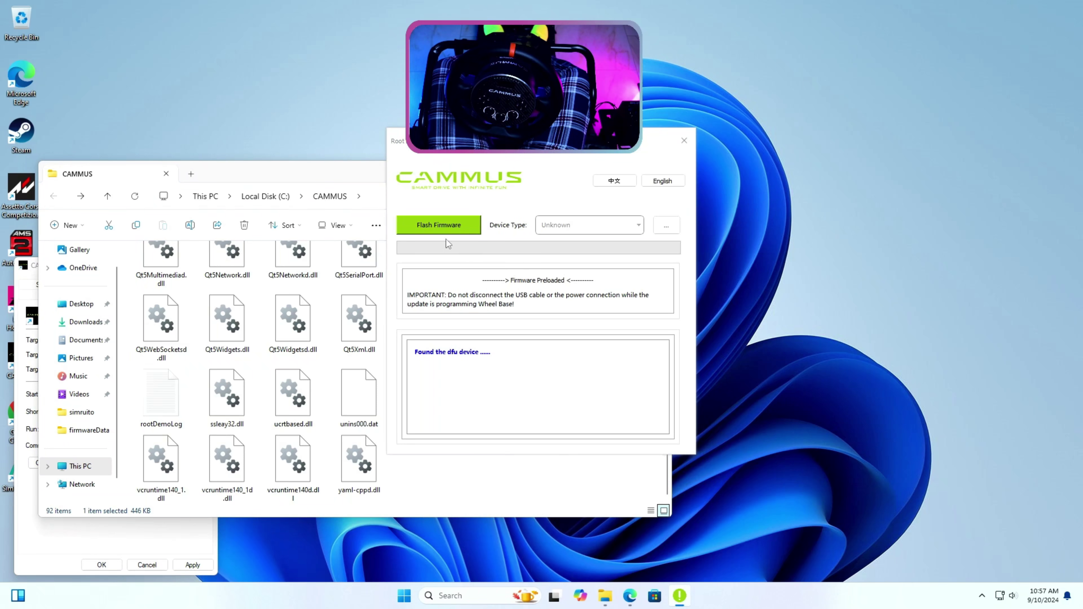
click(666, 225)
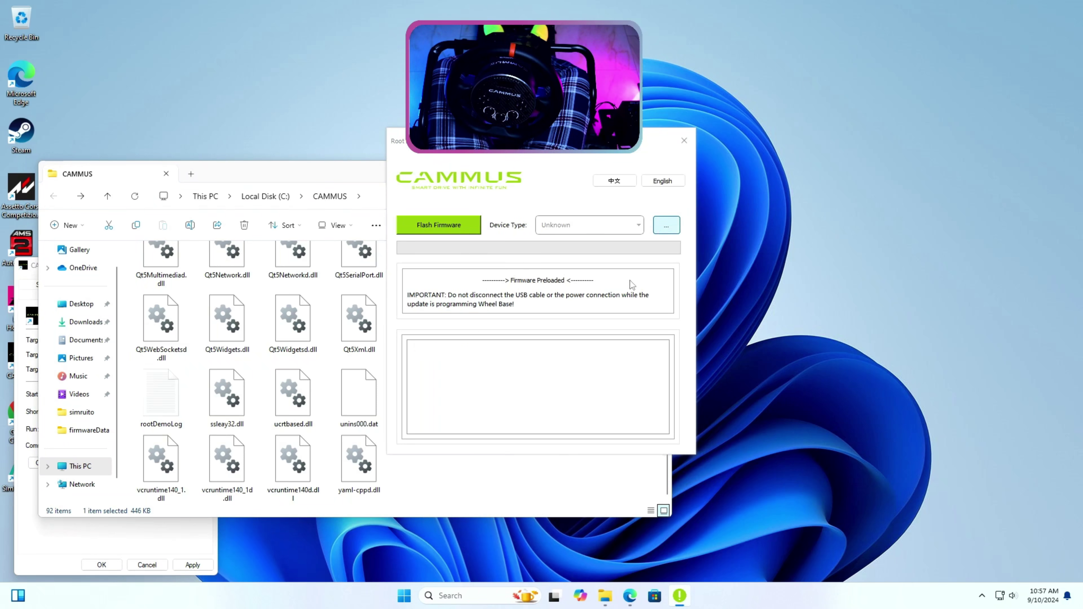
click(585, 364)
key(Down)
key(Down)
key(Down)
key(Down)
key(Down)
key(Down)
key(Down)
key(Down)
key(Down)
key(Down)
key(Down)
key(Down)
key(Down)
key(Down)
key(Down)
key(Down)
key(Down)
key(Down)
key(Down)
key(Down)
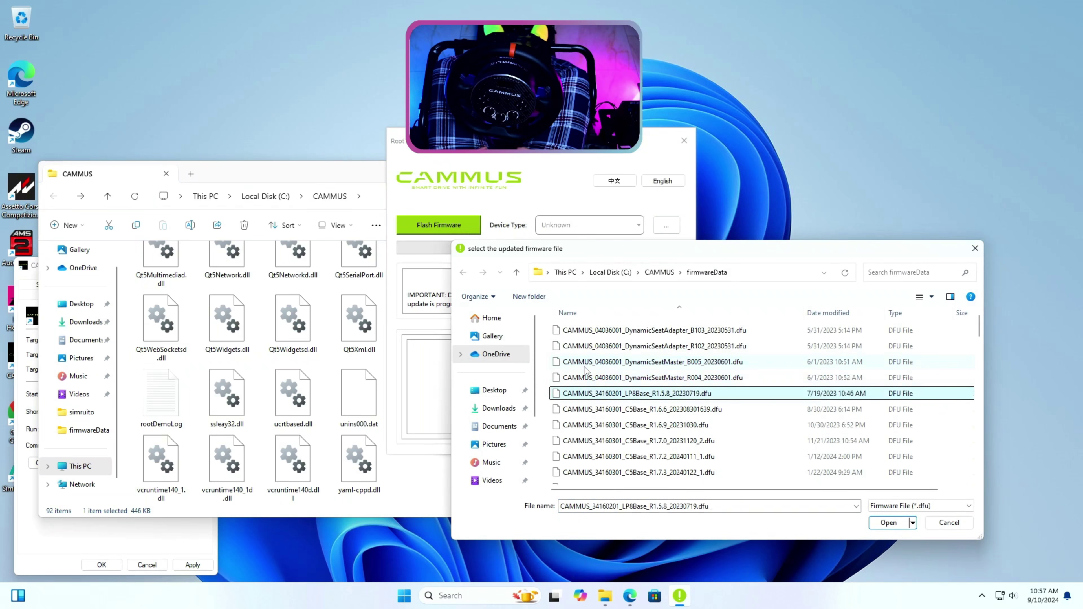
key(Down)
key(Down)
key(Down)
key(Down)
key(Down)
key(Down)
key(Down)
key(Down)
key(Down)
key(Down)
key(Down)
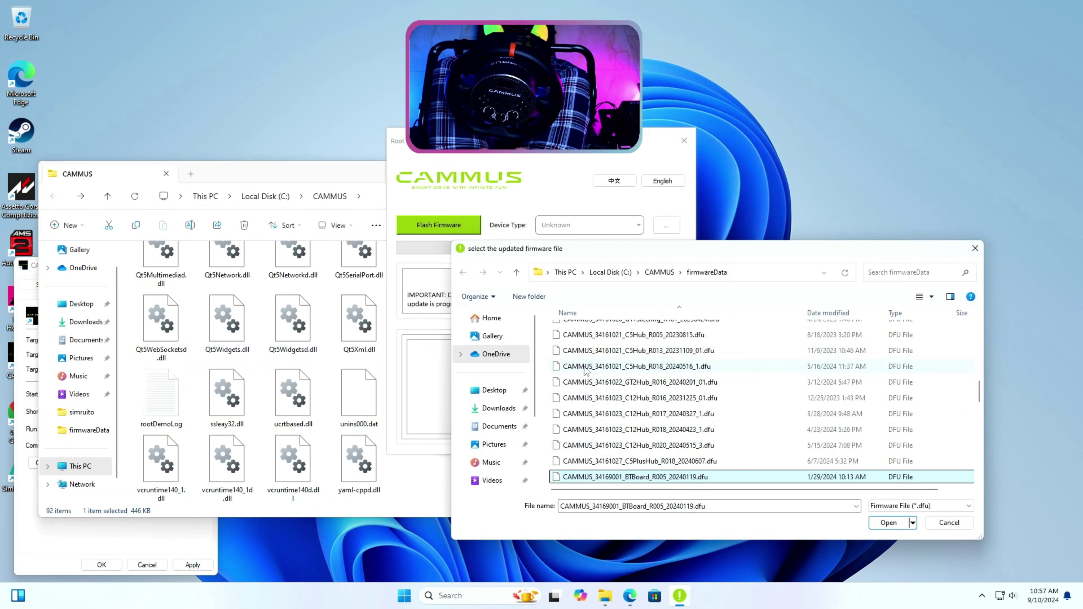
key(Up)
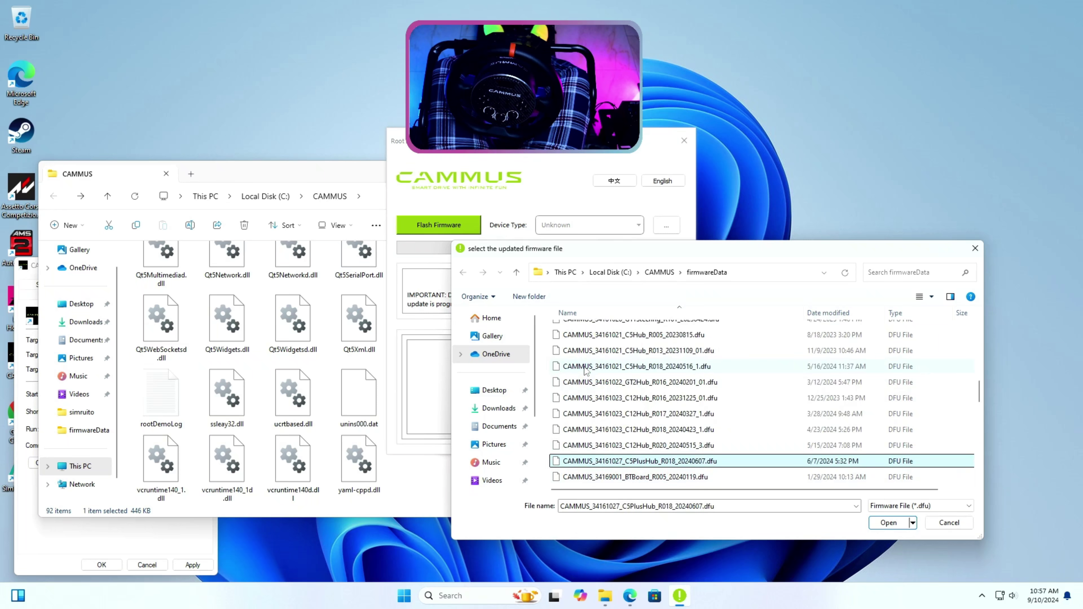
key(Up)
key(Up)
key(Up)
key(Up)
key(Up)
key(Up)
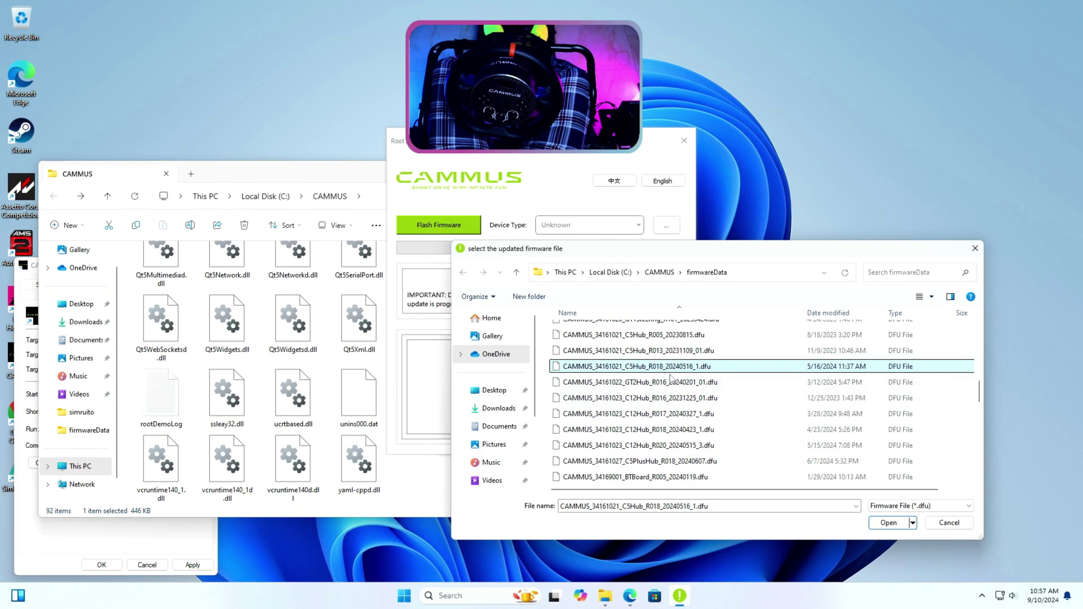
key(F2)
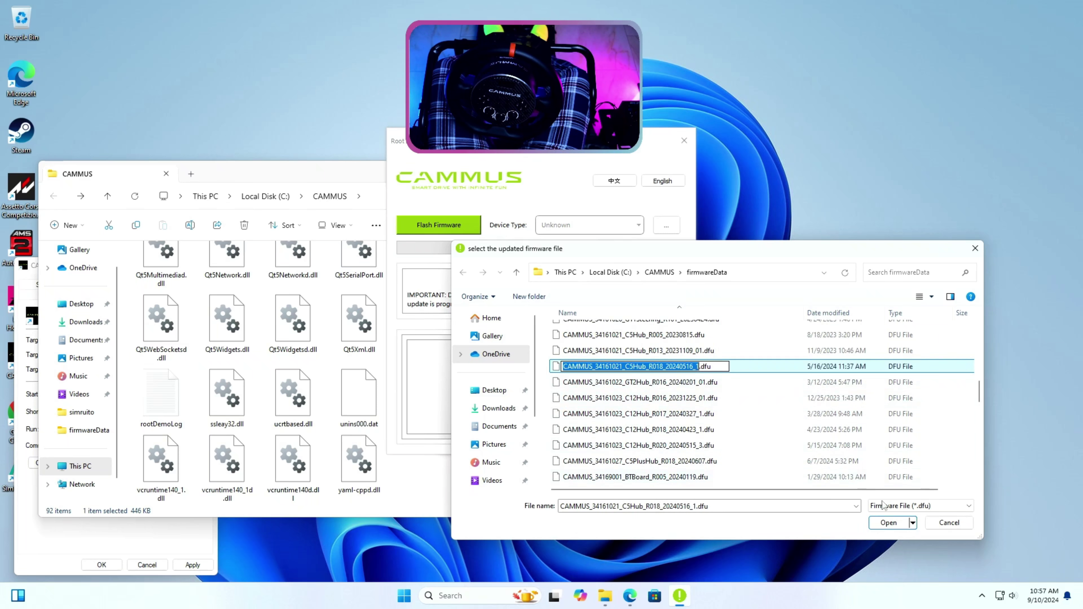
key(Escape)
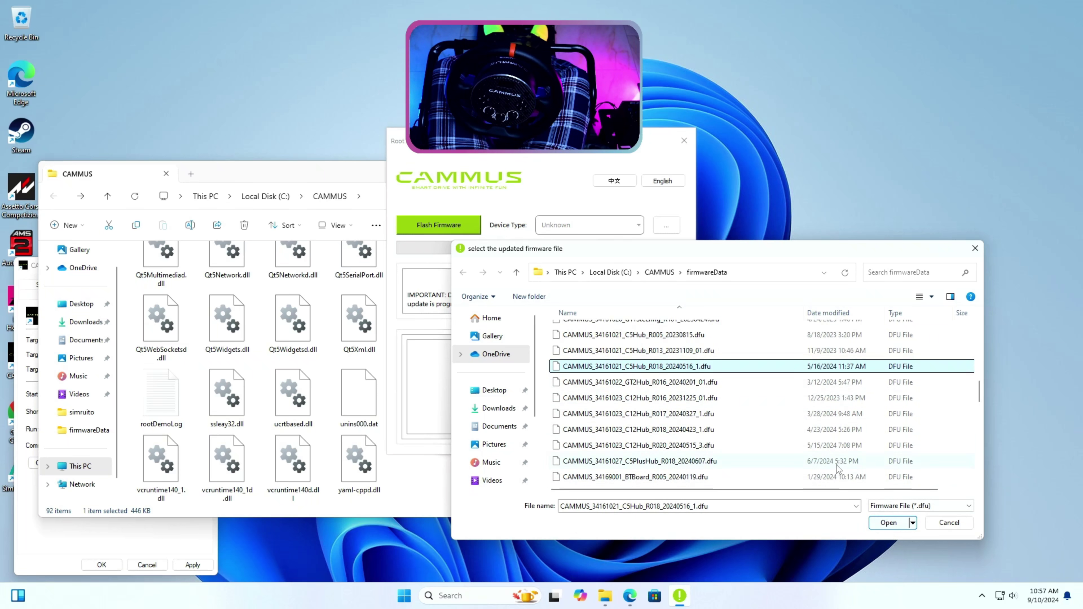
- Open the C5Hub R018 file, flash it until 'Firmware update successful', then close rootDemo
click(891, 524)
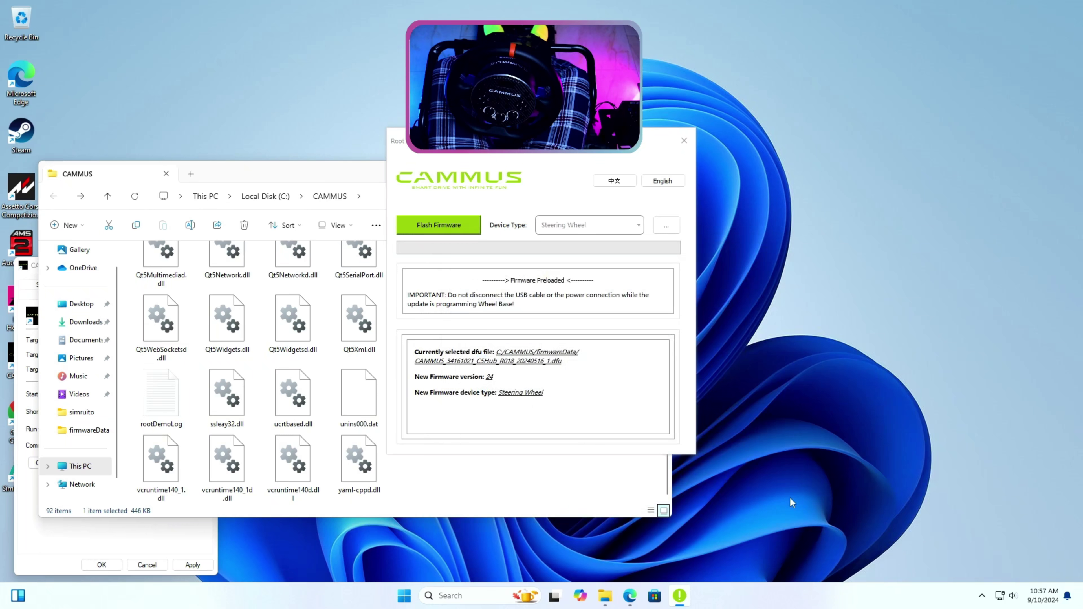
click(439, 225)
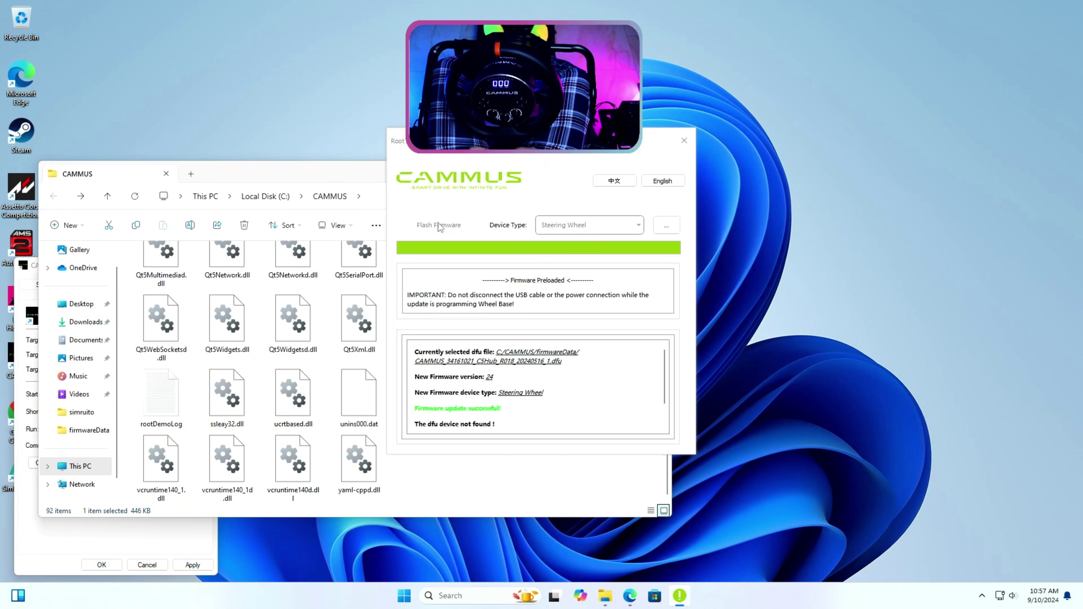
click(684, 140)
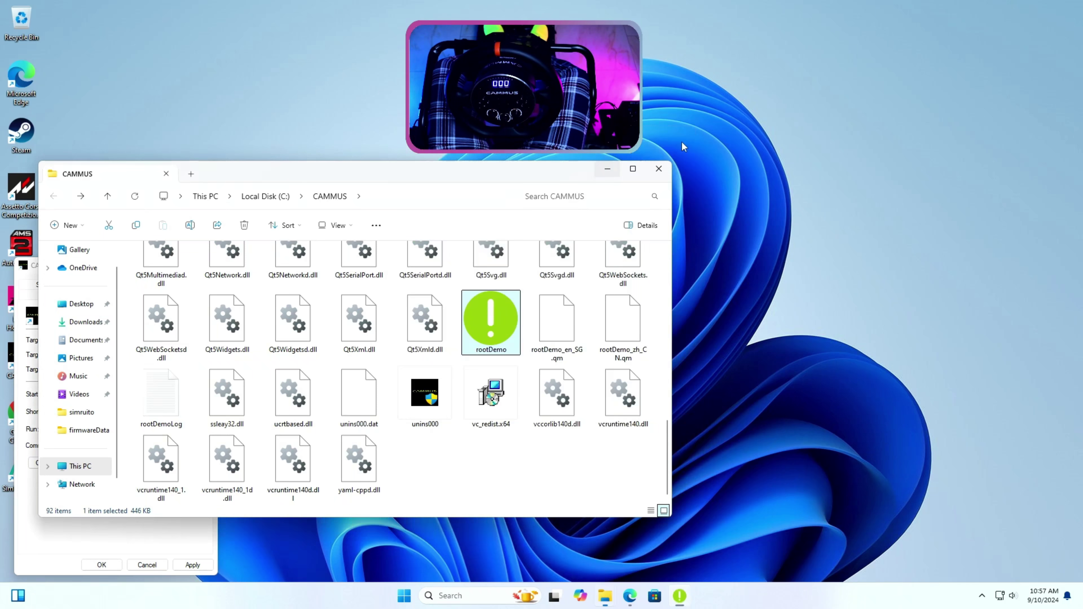
- Close the CAMMUS folder and properties dialog, then launch CAMMUS with administrator rights
click(649, 173)
click(147, 565)
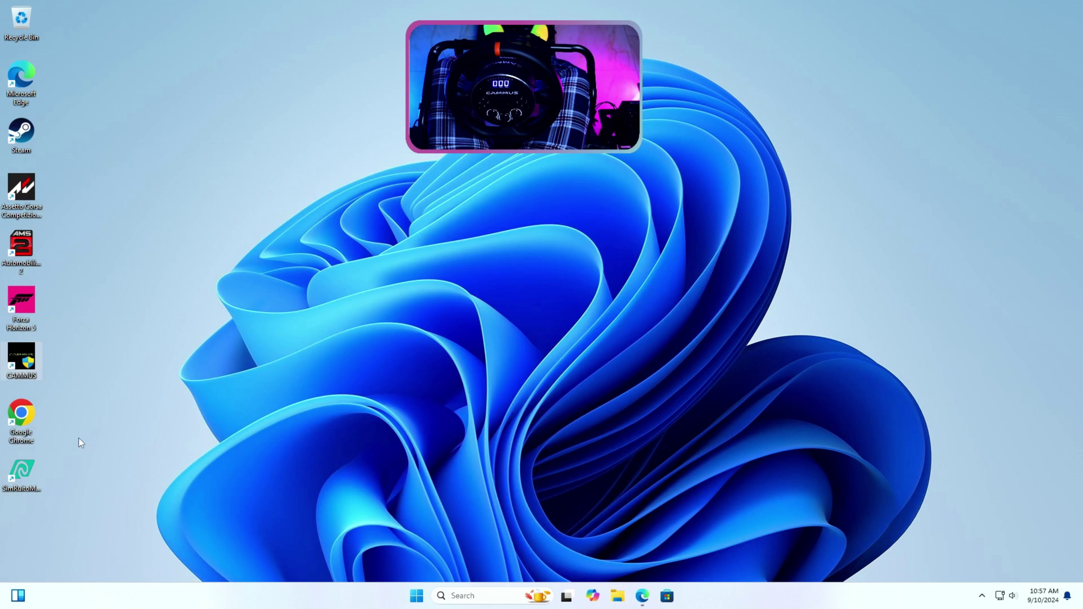
double_click(20, 358)
click(484, 397)
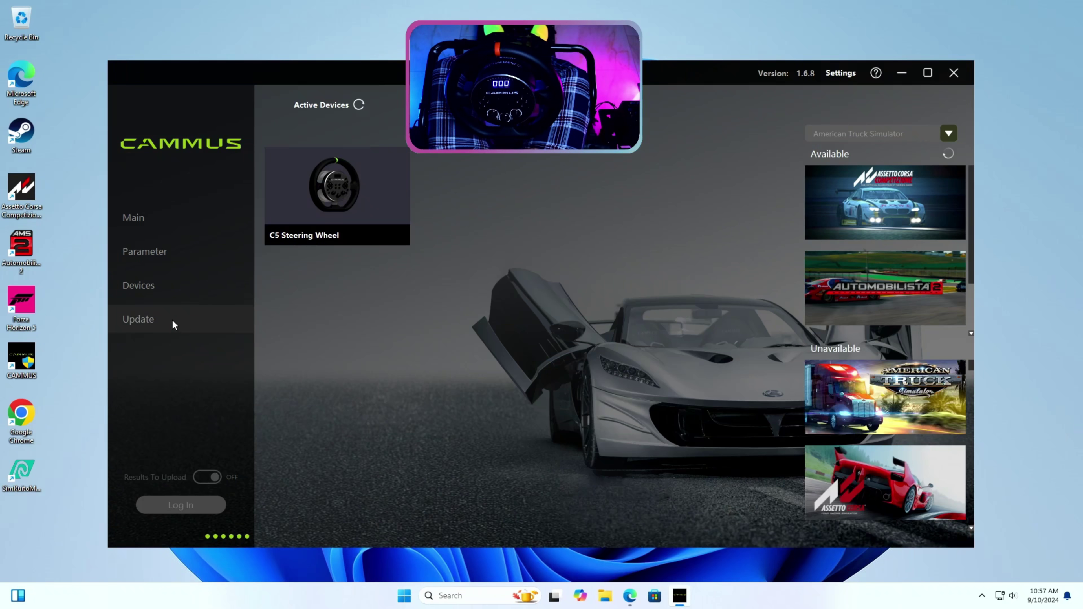
- On the Update page, check wheel base firmware 1.7.5 and steering wheel firmware 18
click(169, 321)
click(169, 320)
click(147, 319)
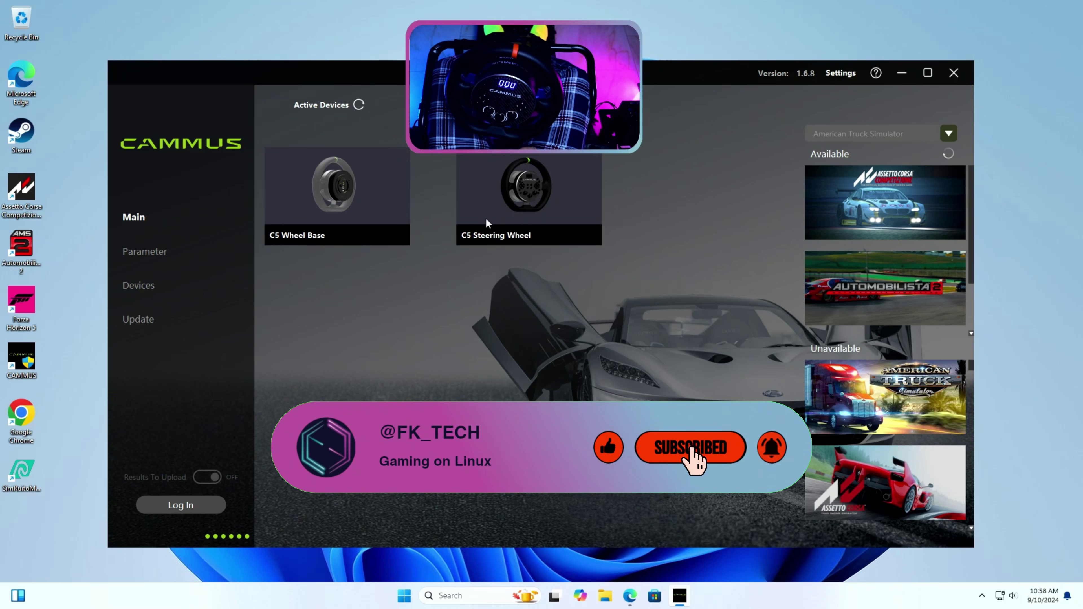
click(199, 311)
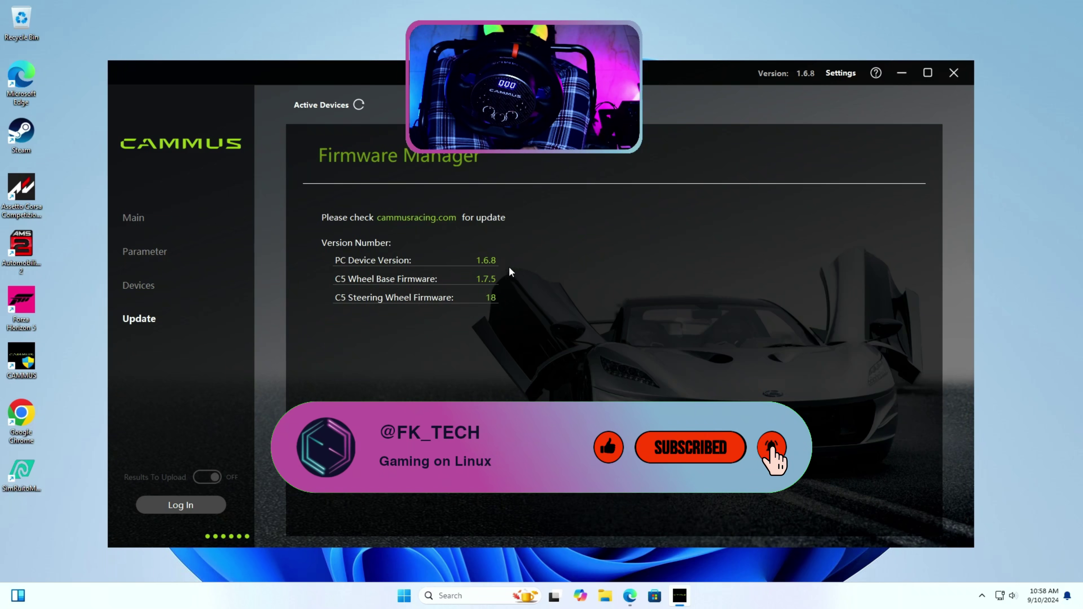